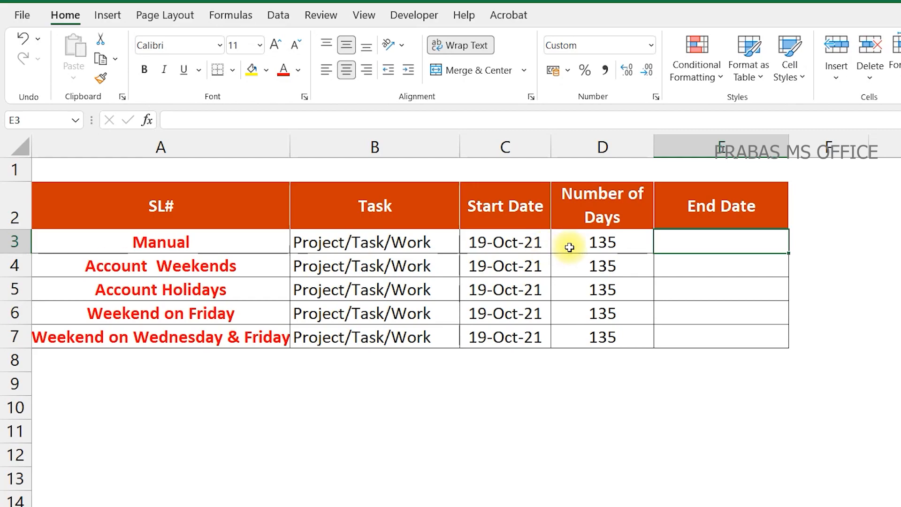
Calculate the Manual row's End Date in E3 with the formula =C3+D3.
click(205, 241)
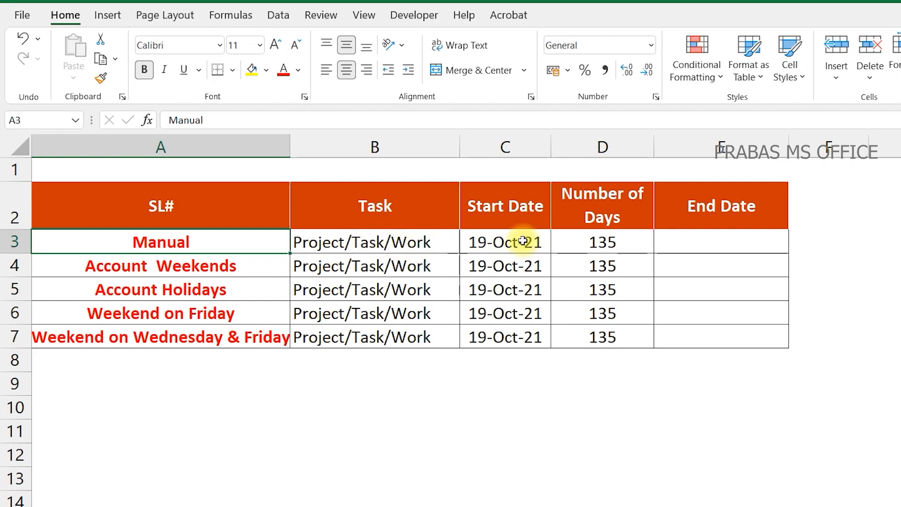
click(699, 247)
text(=)
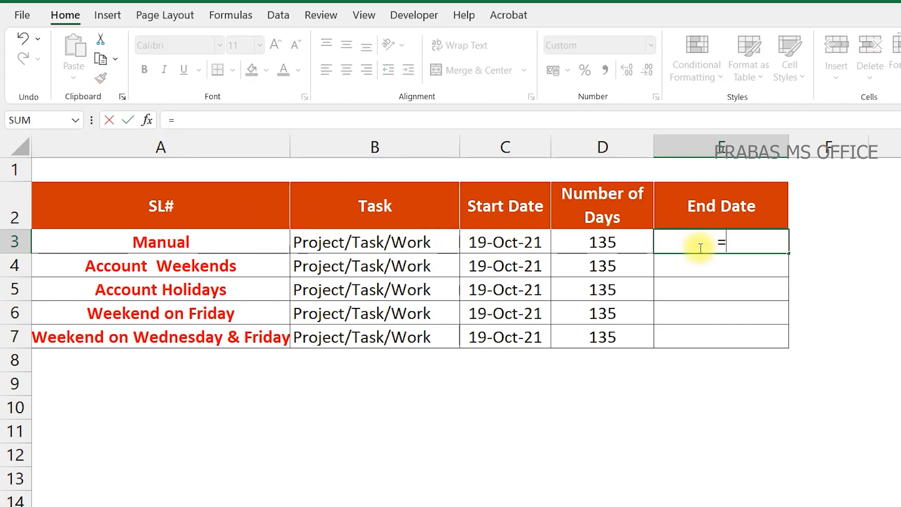
click(497, 240)
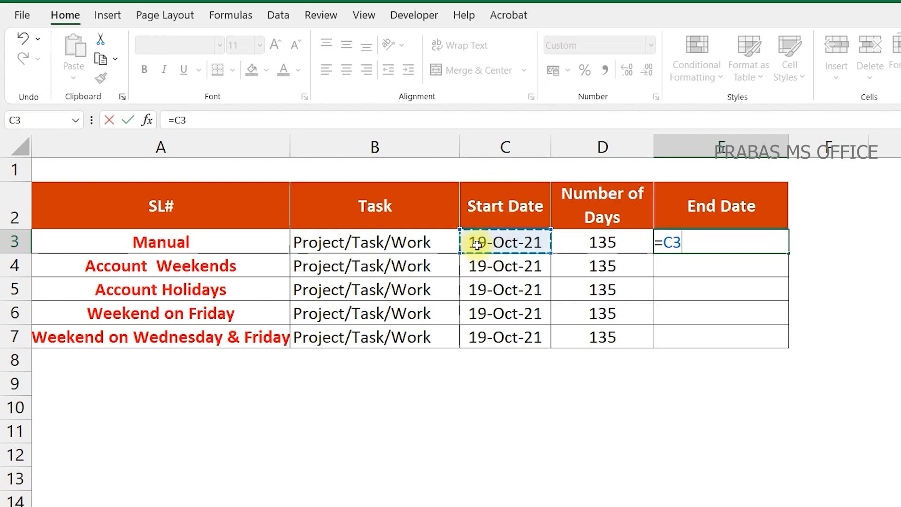
text(+)
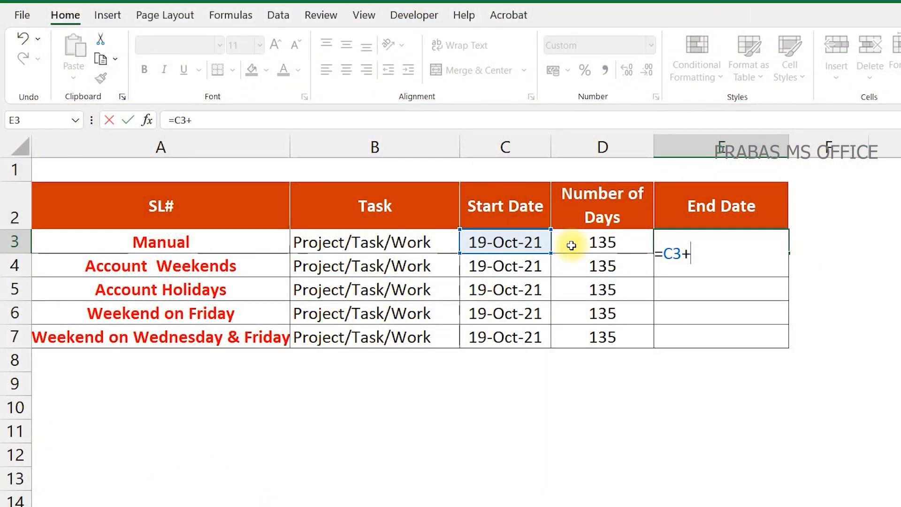
click(571, 245)
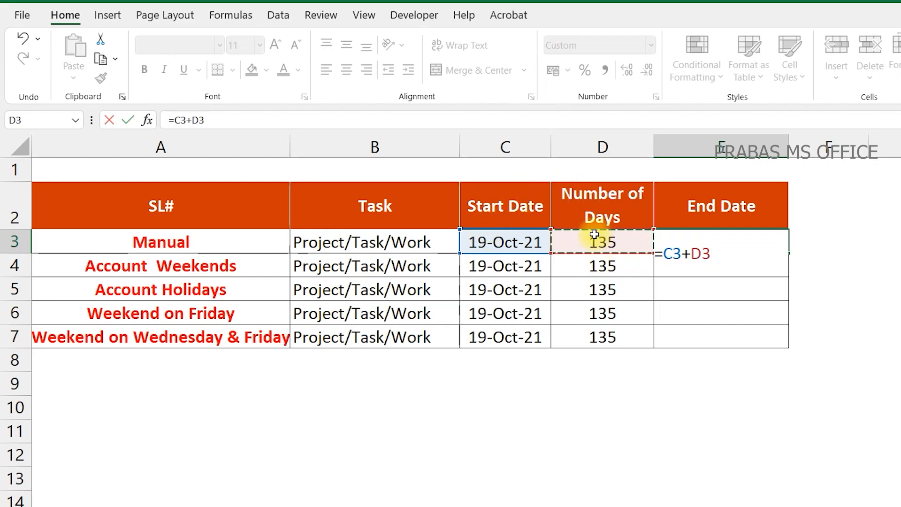
key(Return)
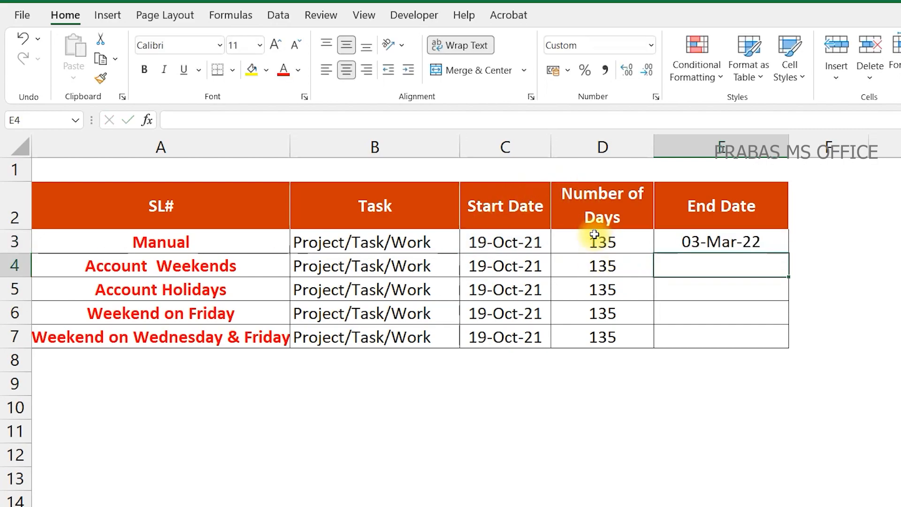
click(713, 250)
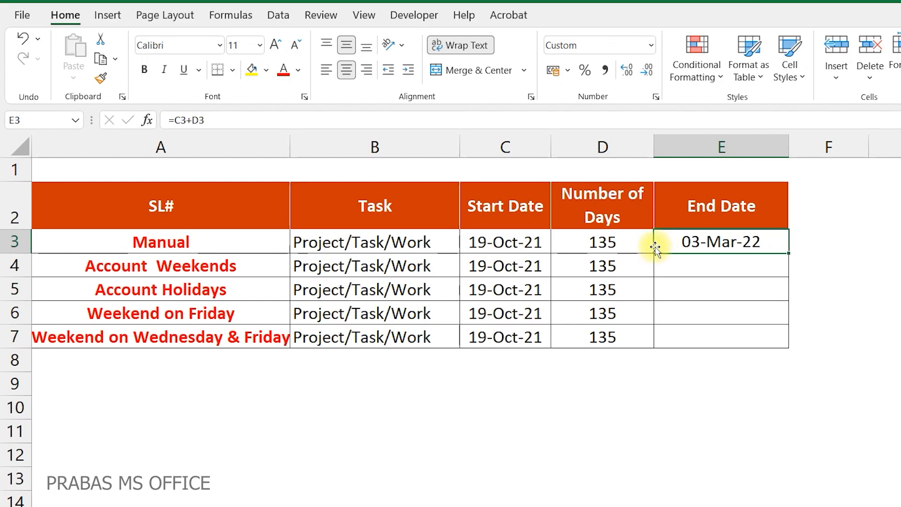
Calculate the Account Weekends row's End Date in E4 with the formula =WORKDAY(C4,D4).
click(670, 263)
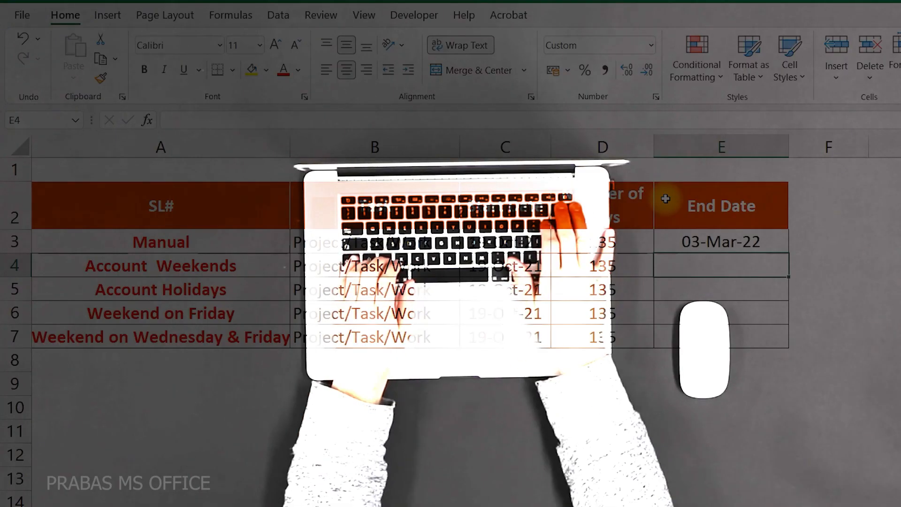
text(=)
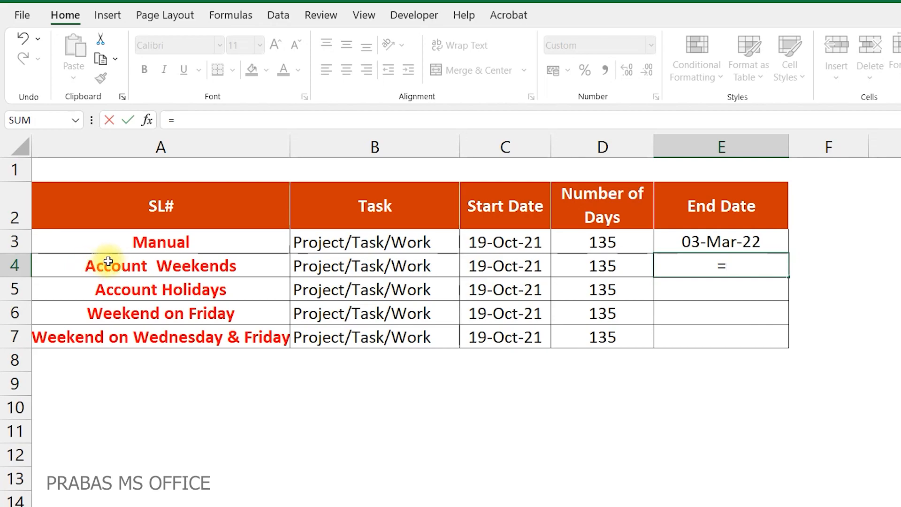
text(work)
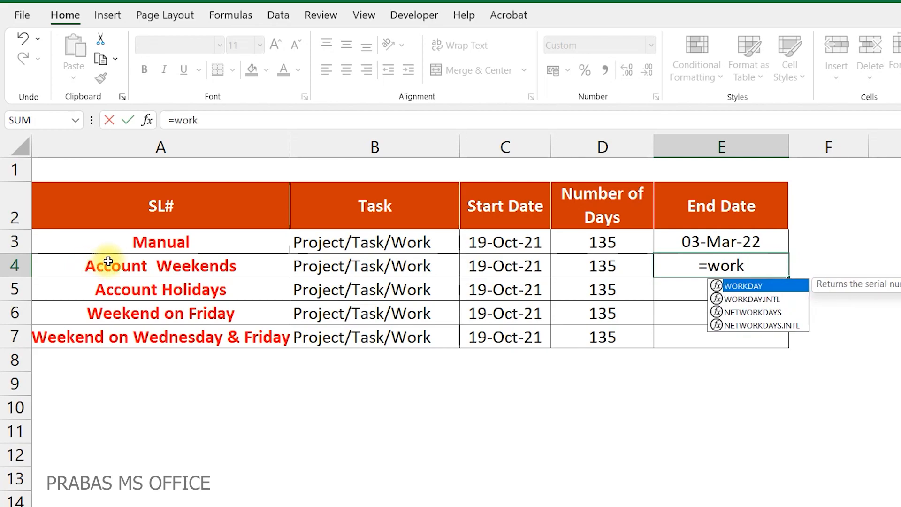
key(Tab)
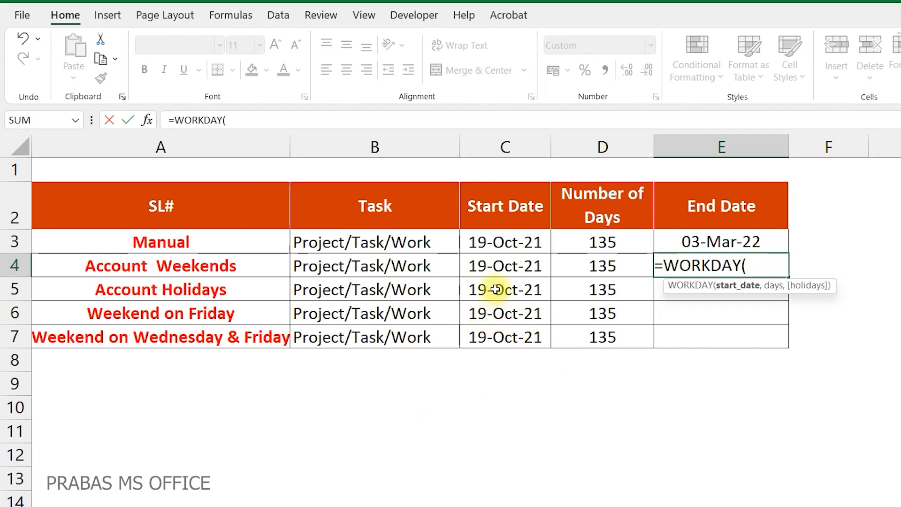
click(501, 258)
text(,)
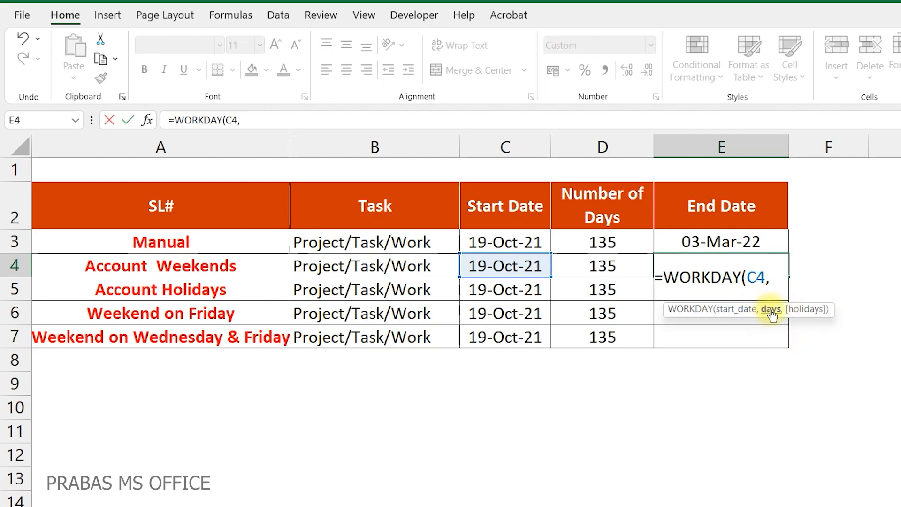
click(617, 266)
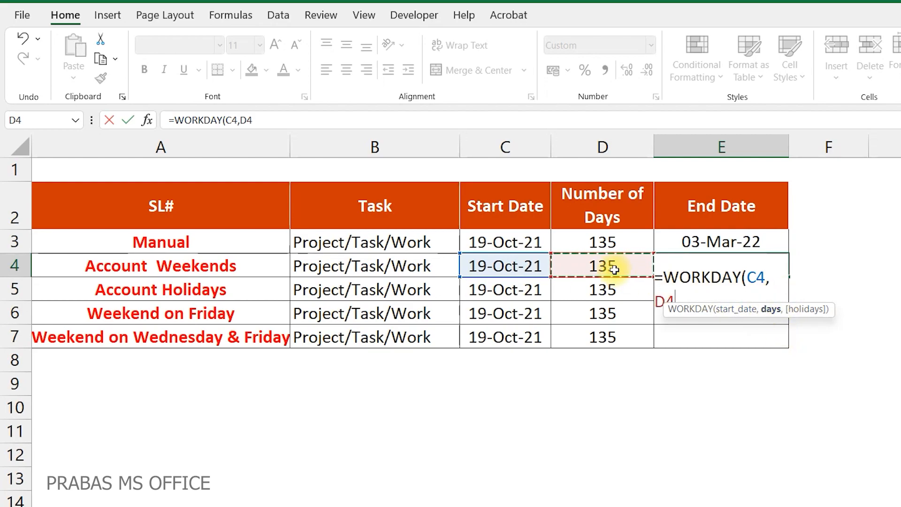
text())
key(Return)
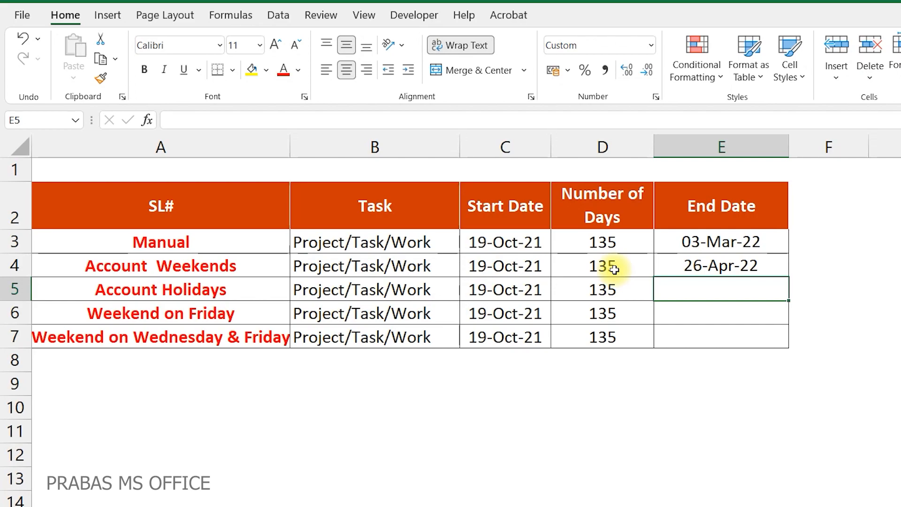
key(Up)
click(181, 241)
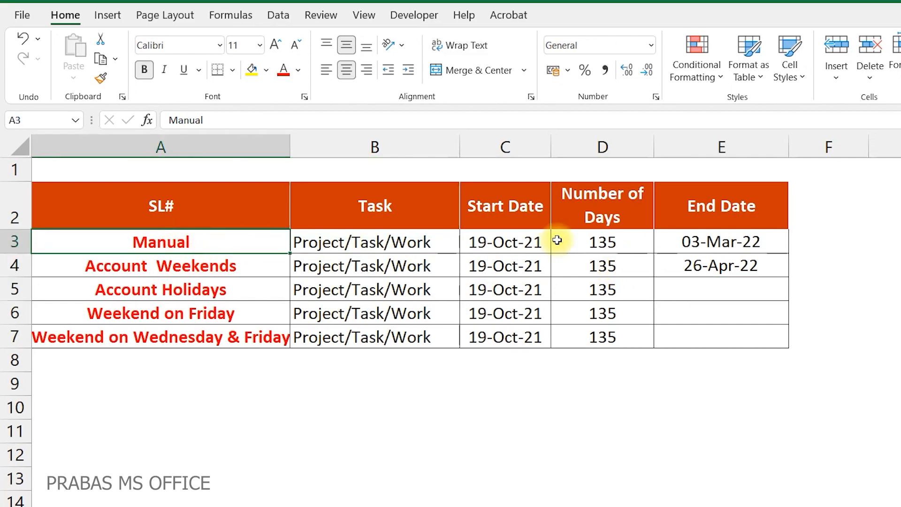
click(746, 242)
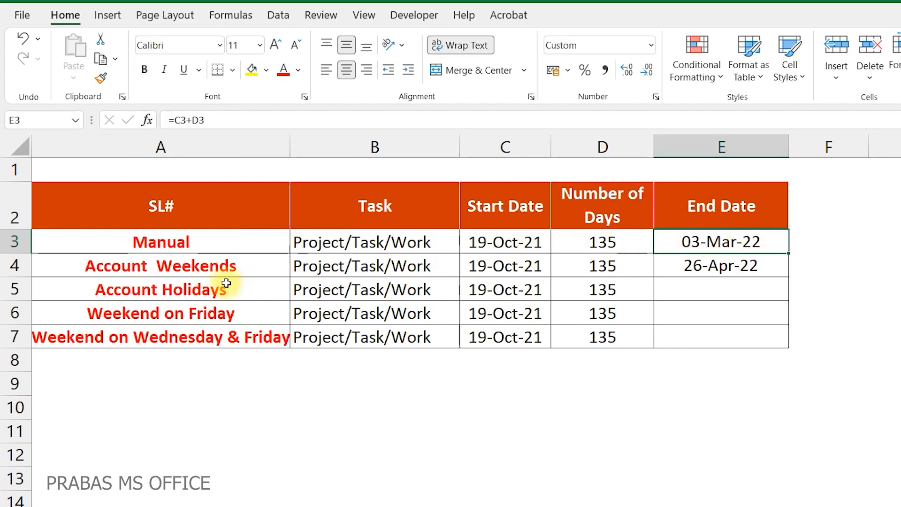
click(749, 265)
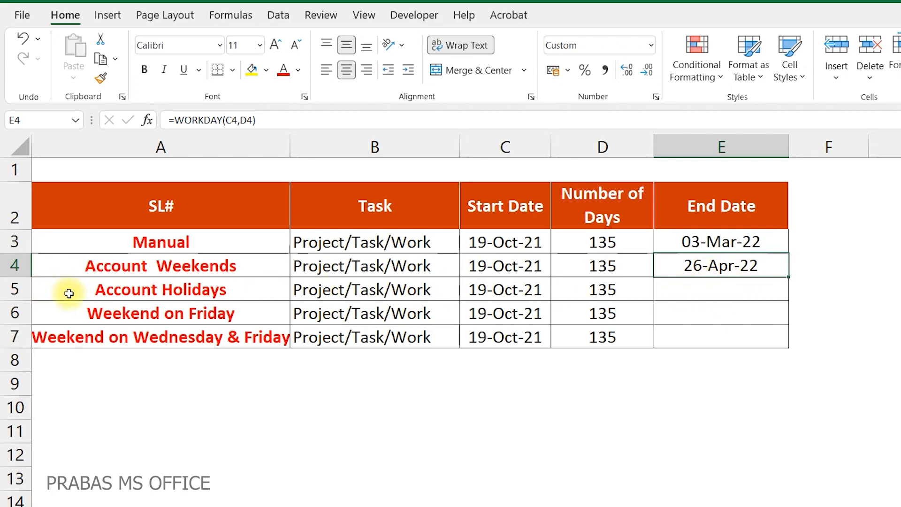
Begin a WORKDAY formula in E5 for the Account Holidays row, with C5 as the start date and D5 as the days.
click(146, 290)
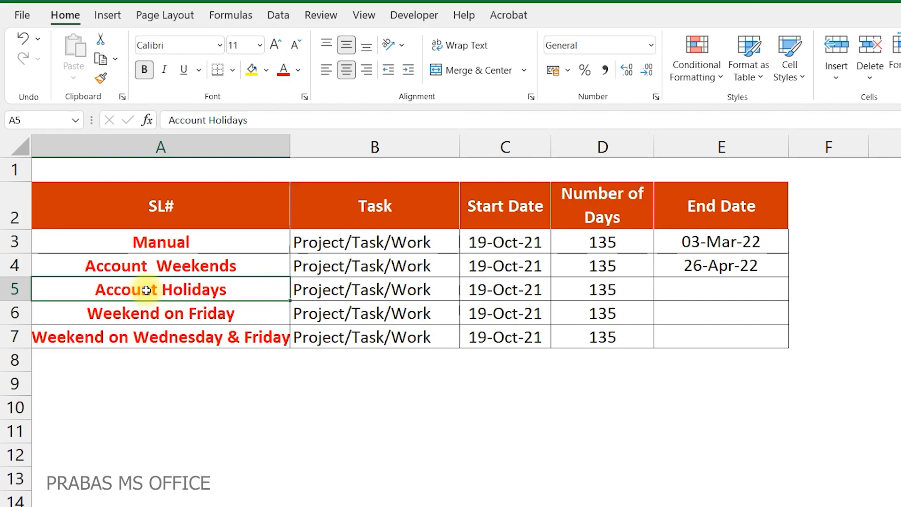
click(715, 296)
text(=)
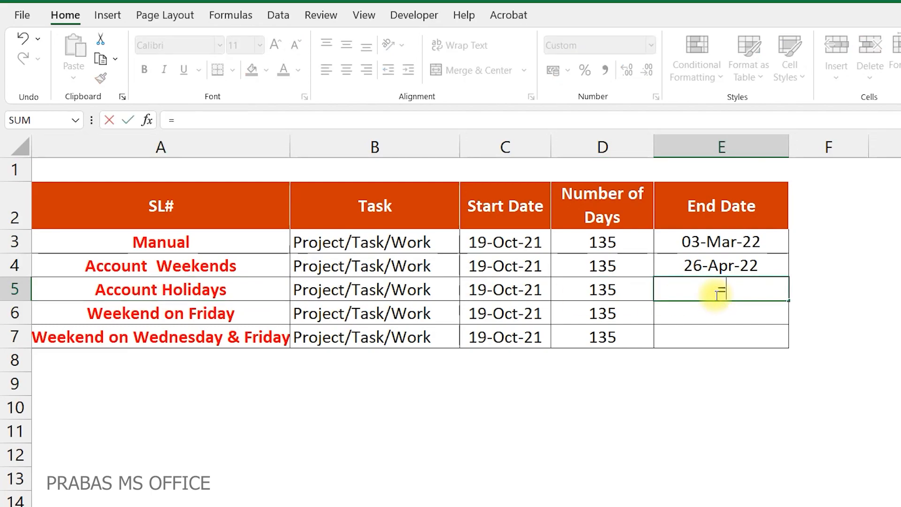
text(wor)
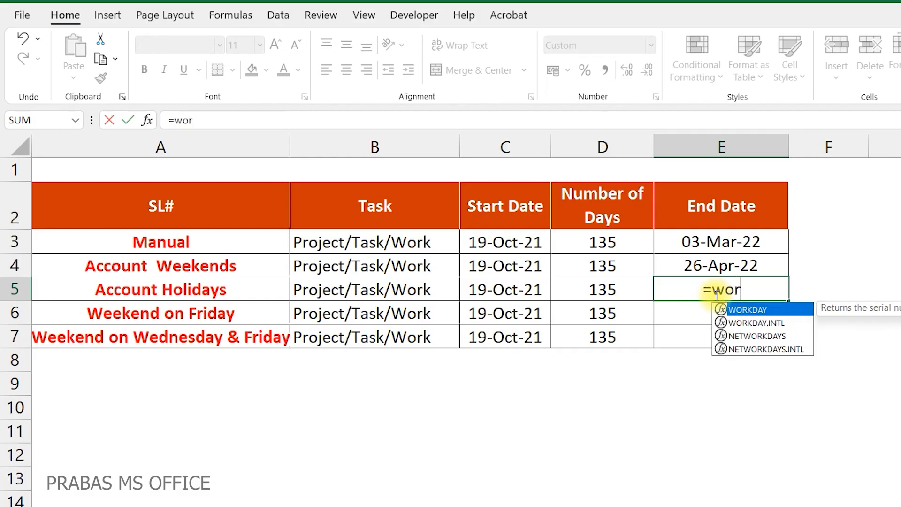
key(Tab)
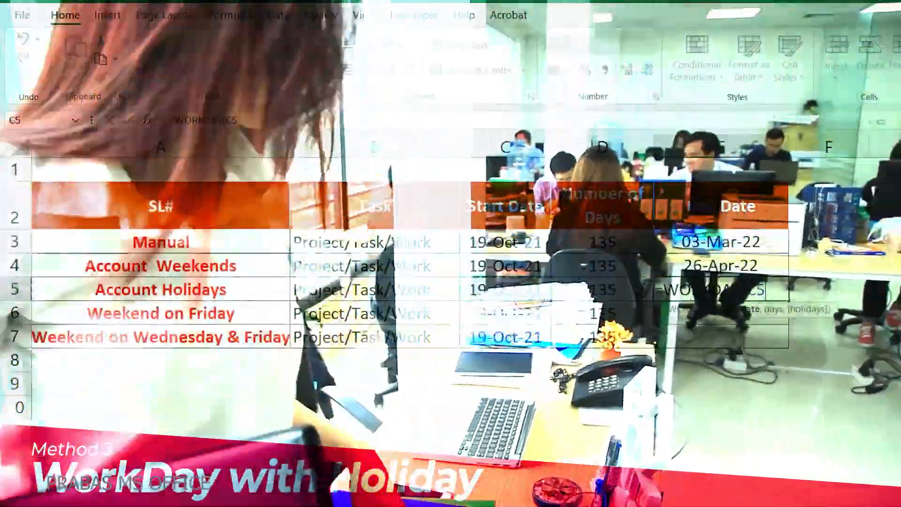
click(529, 294)
text(,)
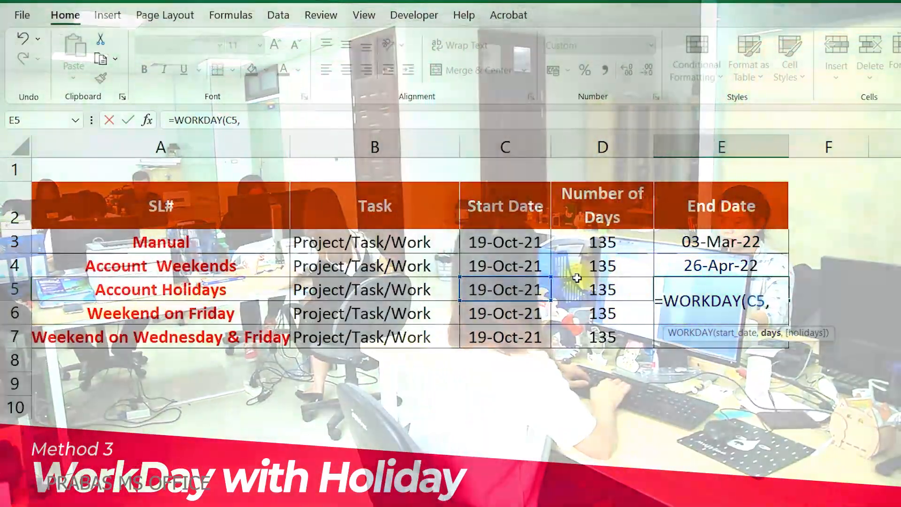
click(576, 282)
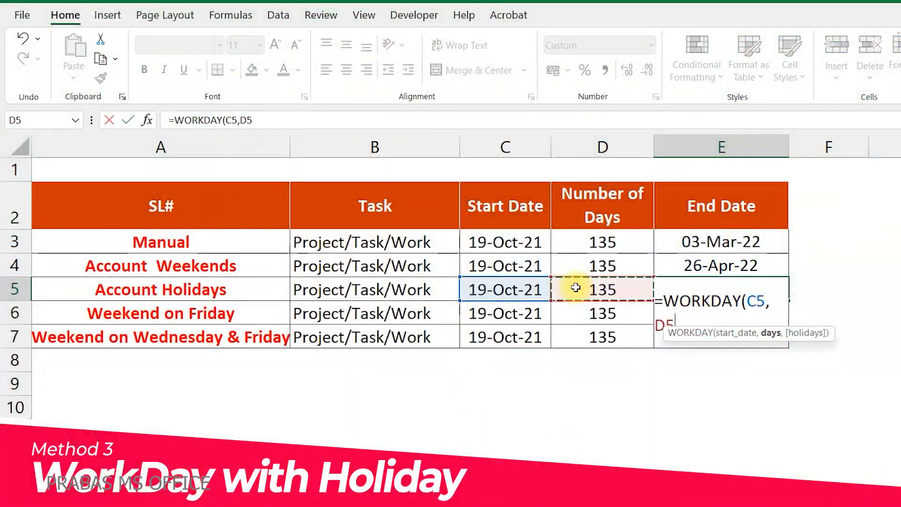
text(,)
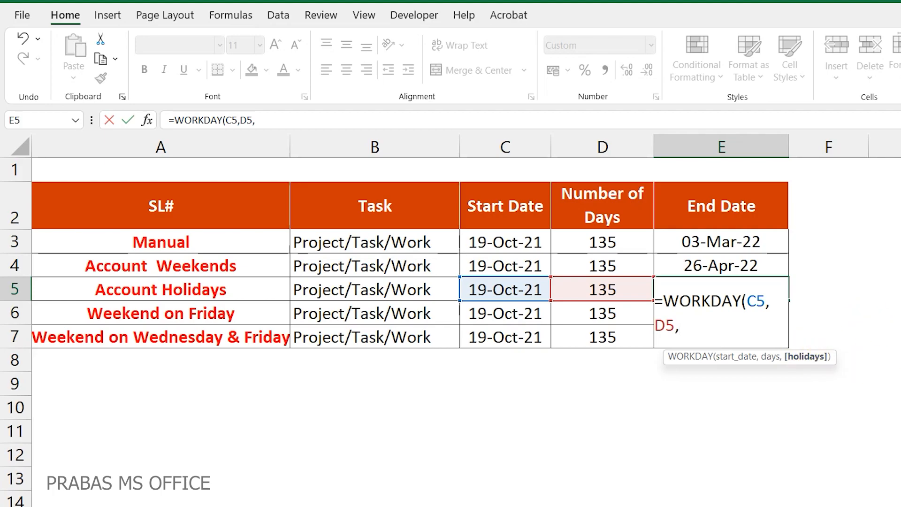
Add the Holiday range, the date list in column I starting at I3, as the holidays argument and complete =WORKDAY(C5,D5,Holiday).
drag(887, 215, 886, 380)
key(ctrl+shift+Down)
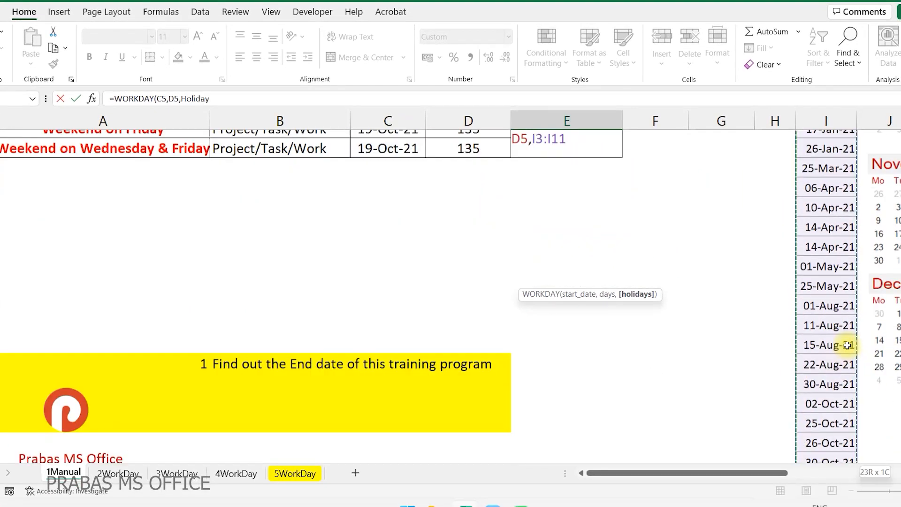
scroll(847, 345, down, 1)
scroll(847, 345, up, 3)
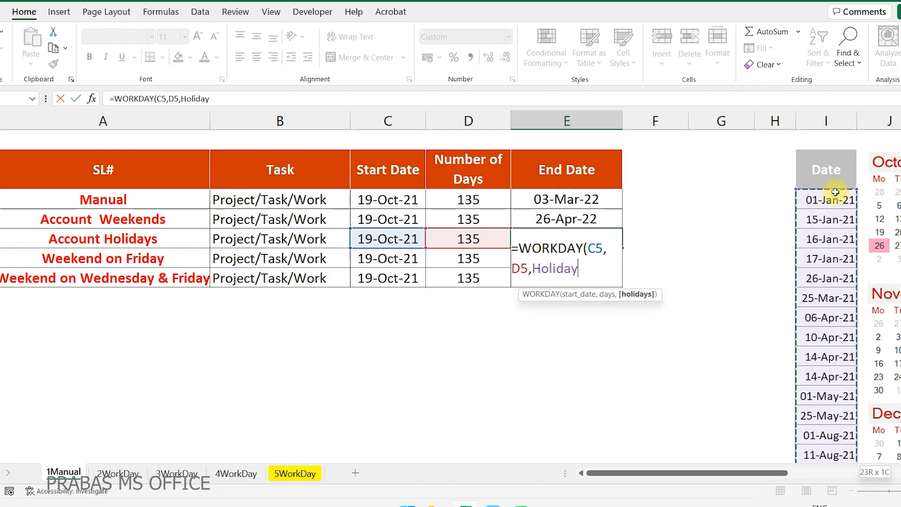
text())
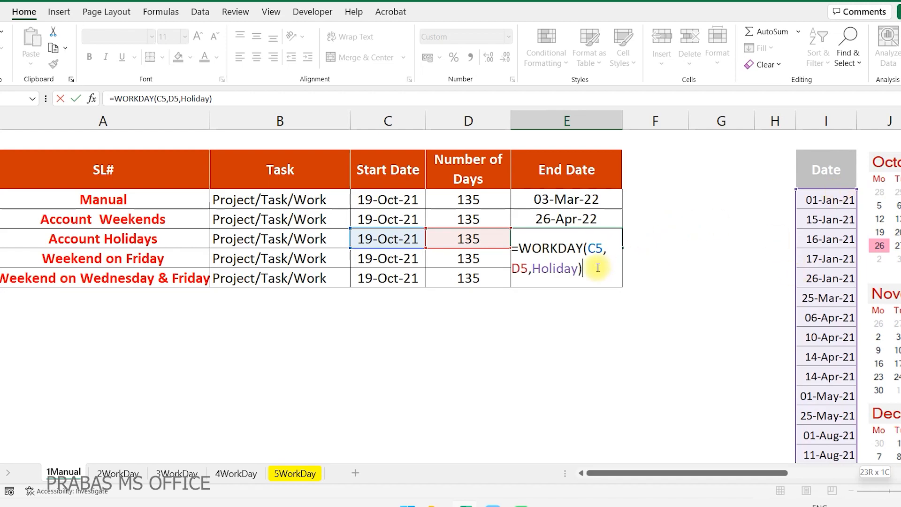
key(Return)
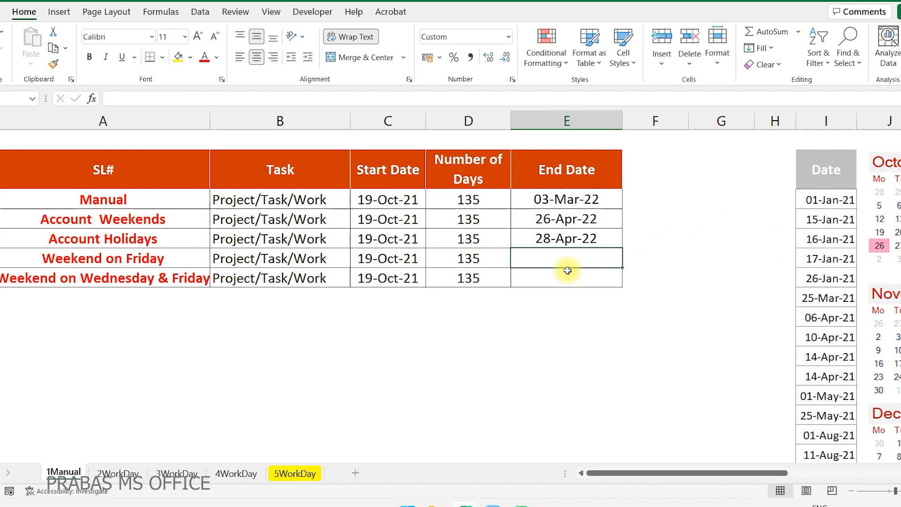
click(563, 238)
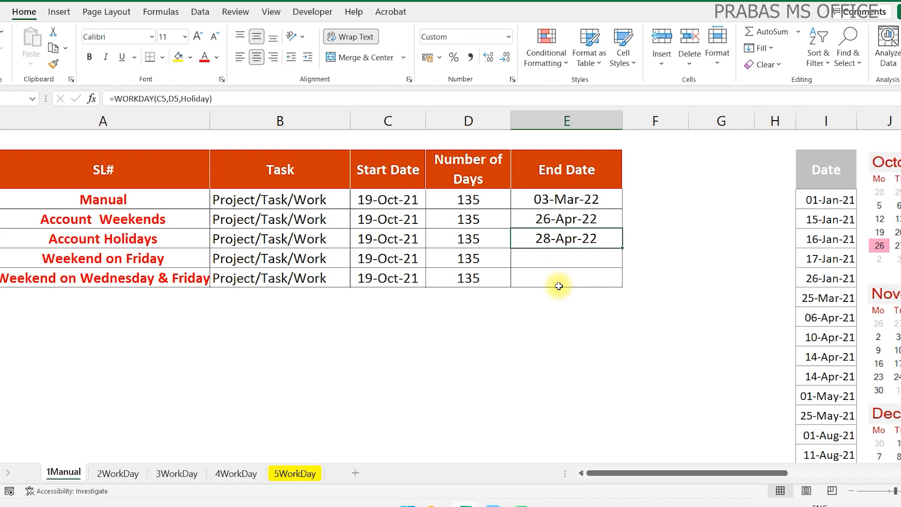
Begin a WORKDAY.INTL formula in E6 for the Weekend on Friday row, with C6 as the start date and D6 as the days.
click(561, 264)
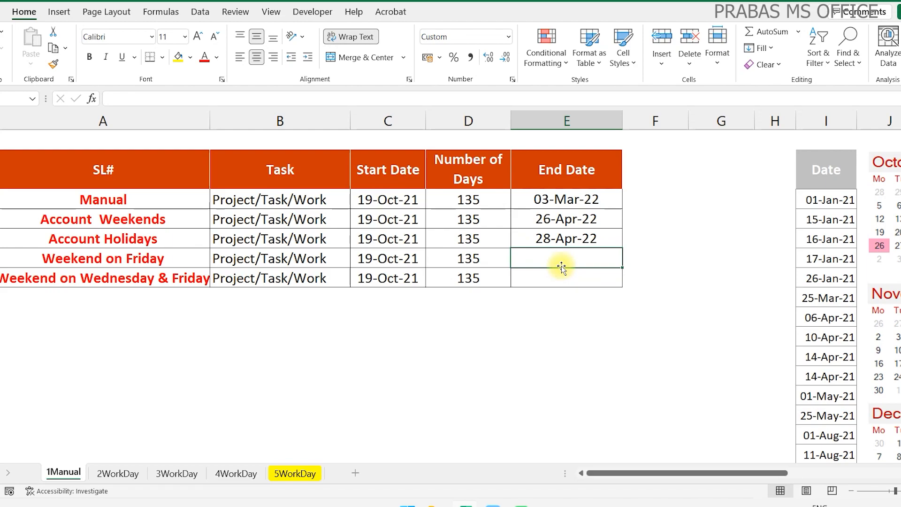
text(in)
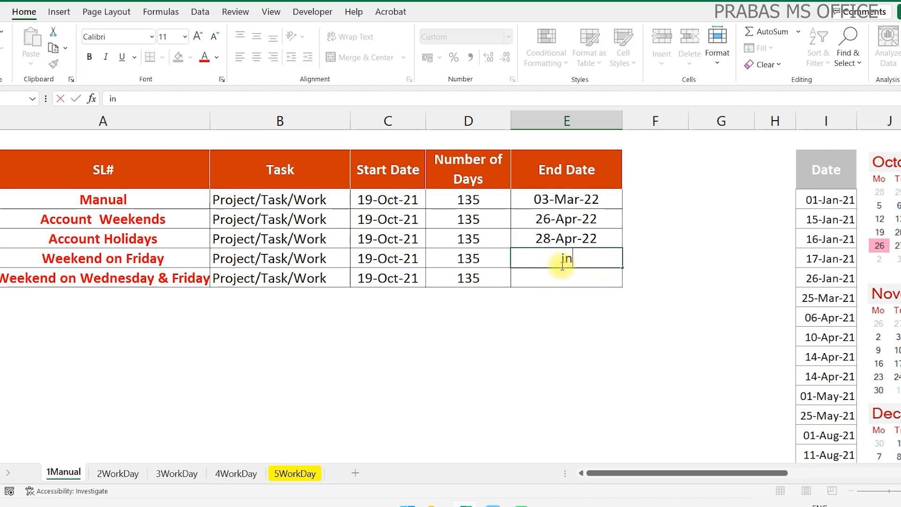
key(BackSpace)
key(BackSpace)
text(=)
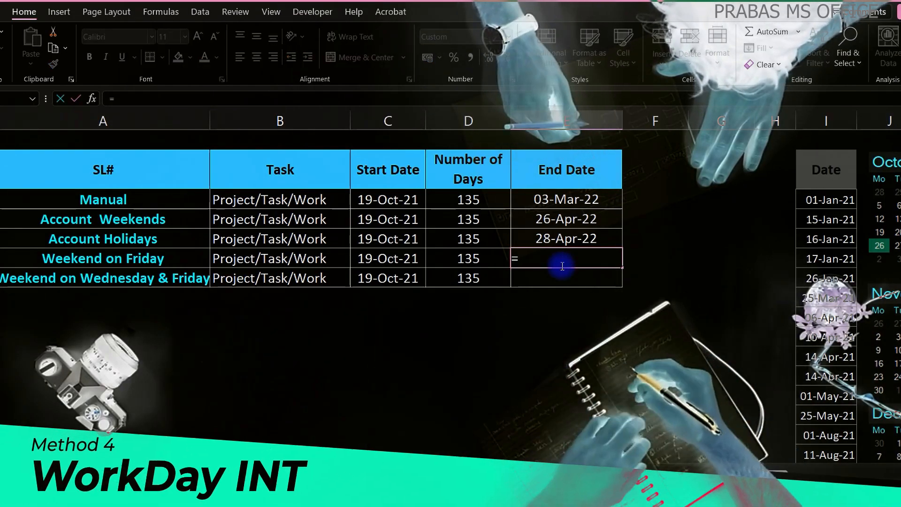
text(workday)
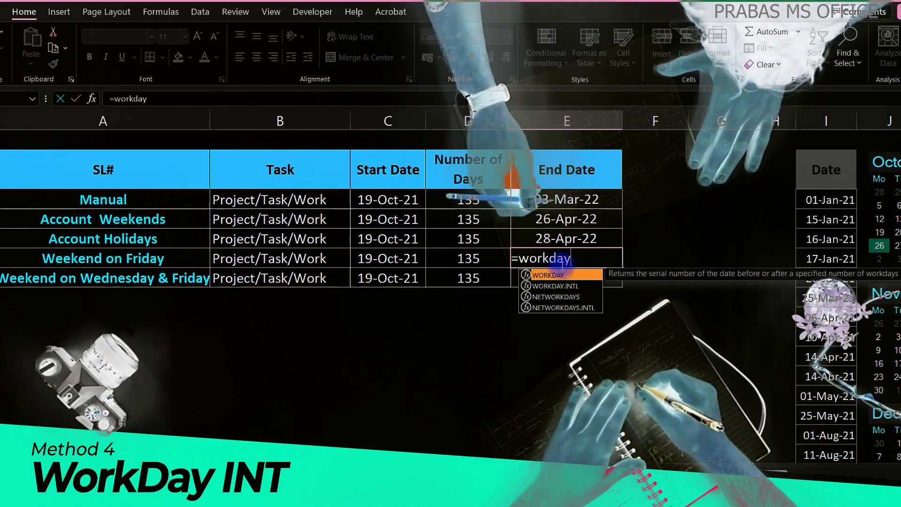
key(Down)
key(Tab)
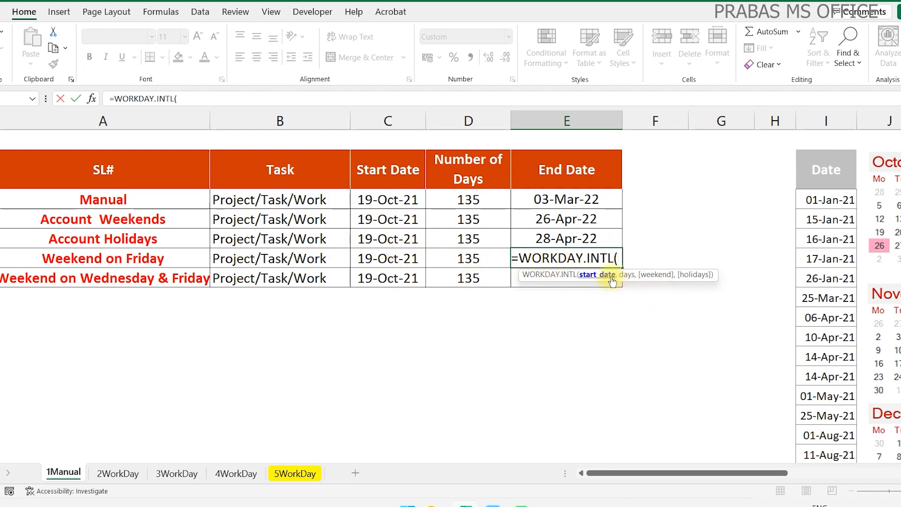
click(416, 259)
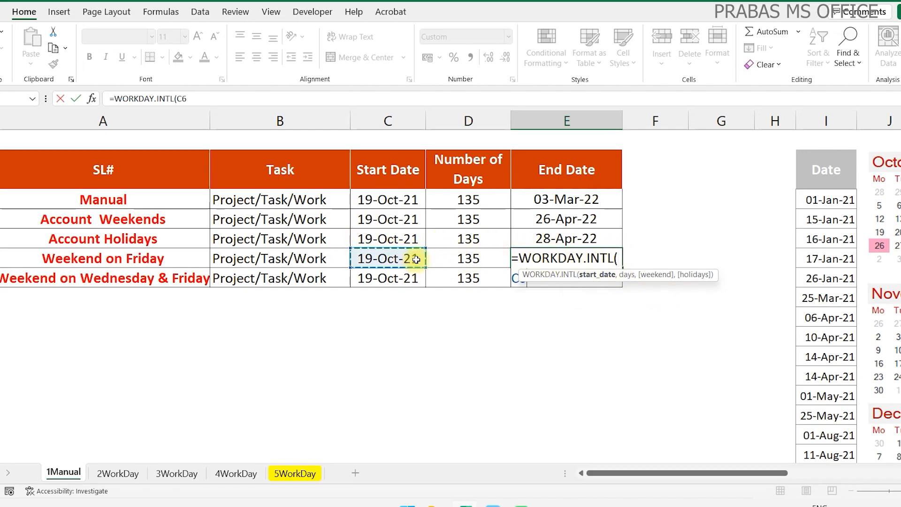
text(,)
click(458, 261)
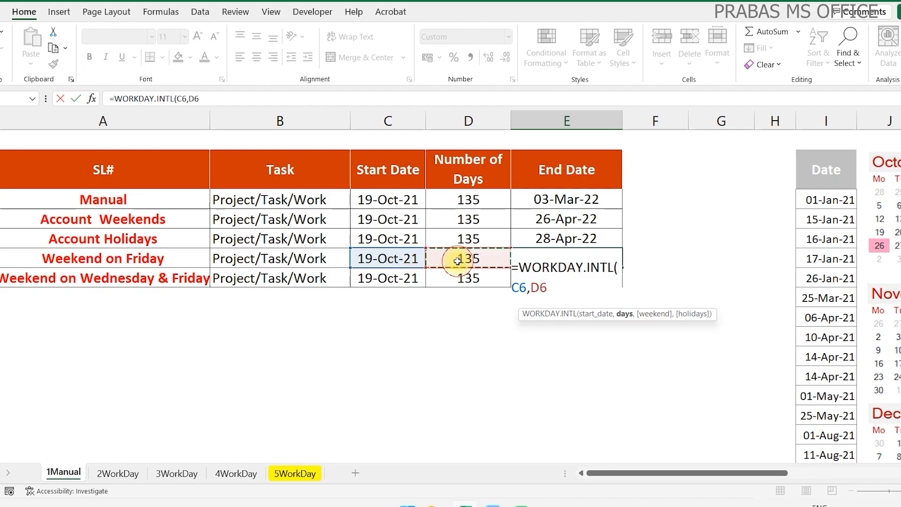
text(,)
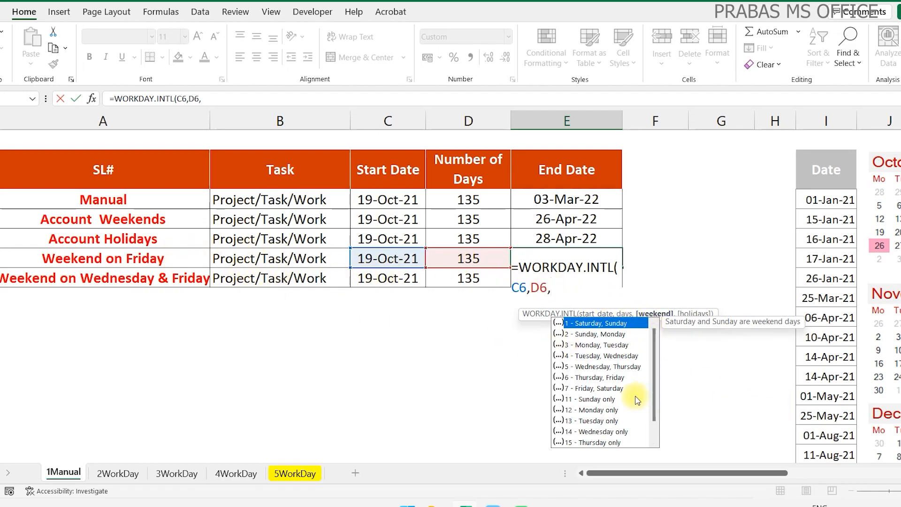
Set the weekend argument to 16 - Friday only, add the Holiday range from column I, and complete =WORKDAY.INTL(C6,D6,16,Holiday).
scroll(657, 385, down, 1)
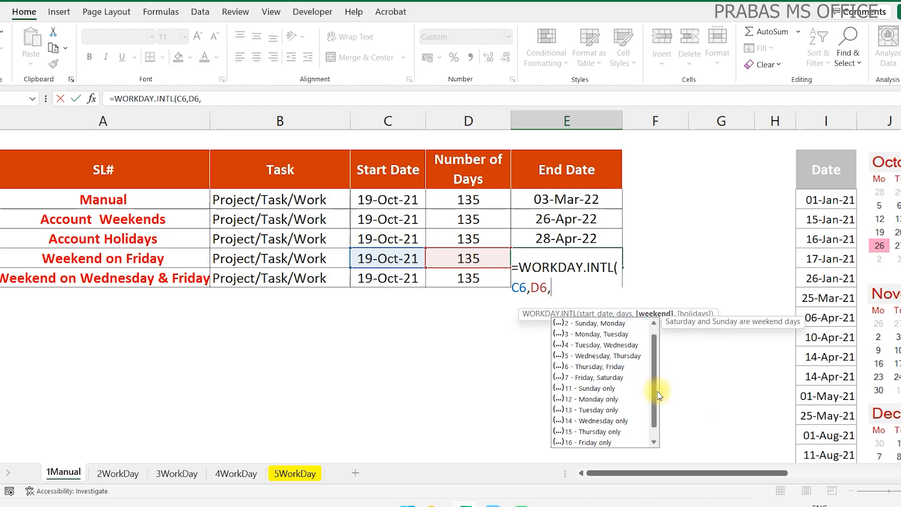
double_click(615, 442)
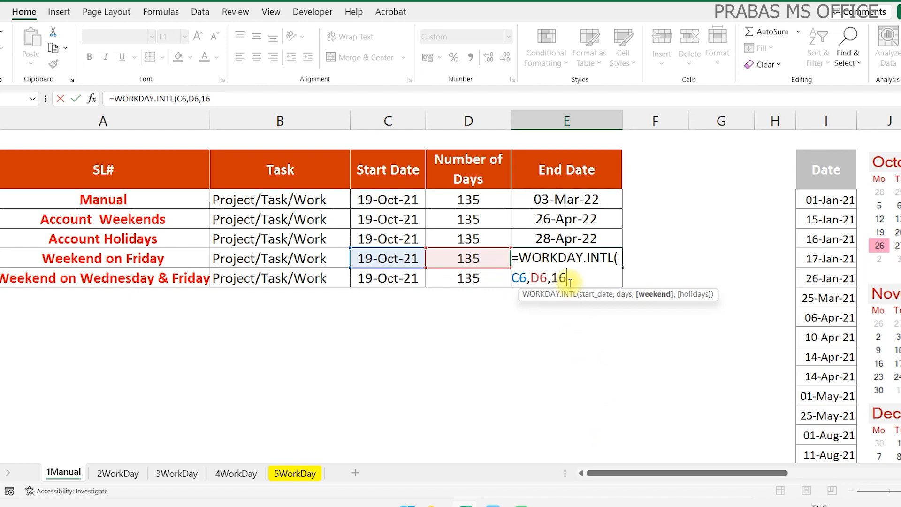
text(,)
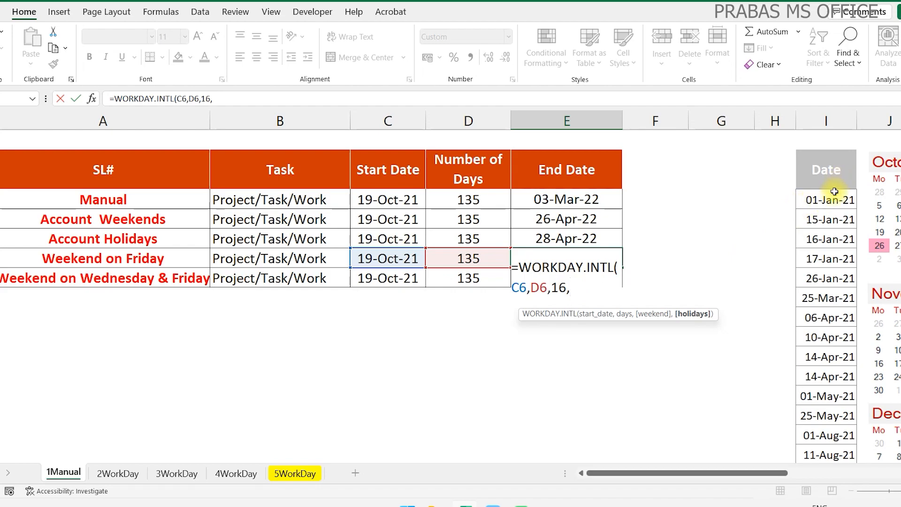
drag(832, 197, 838, 324)
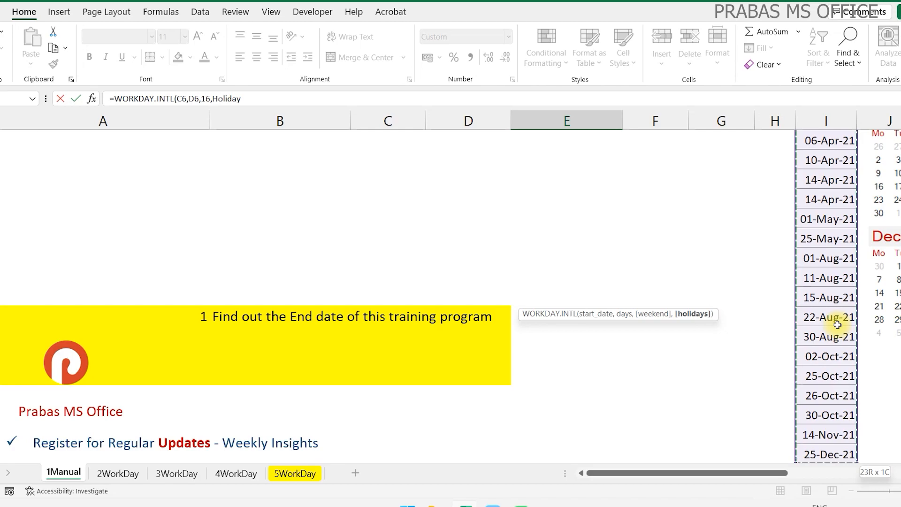
text())
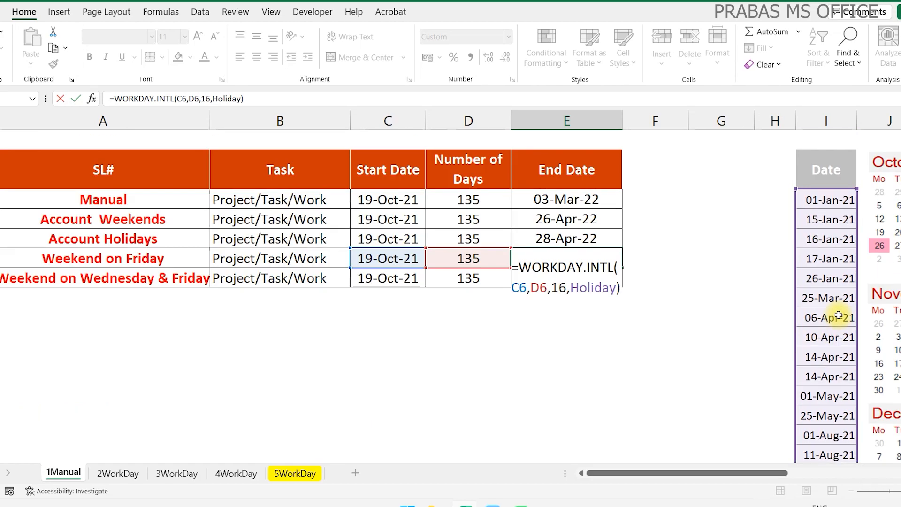
key(Return)
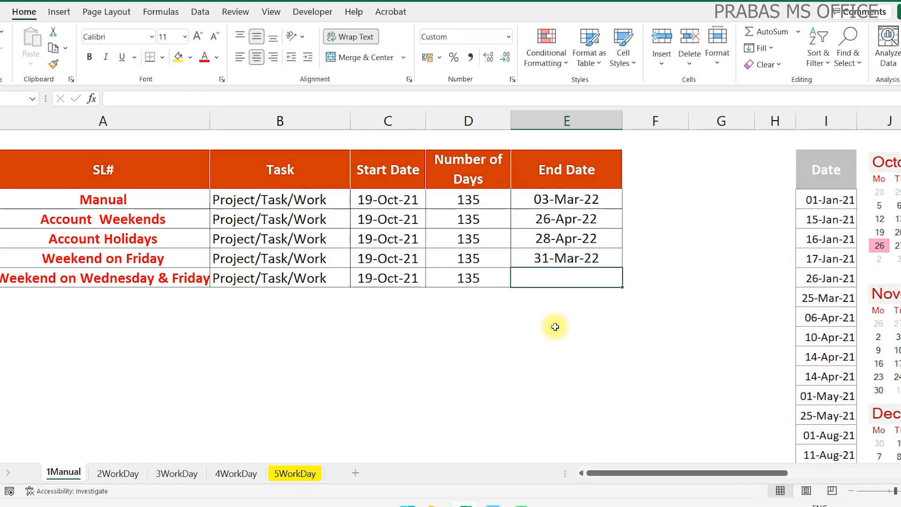
click(529, 258)
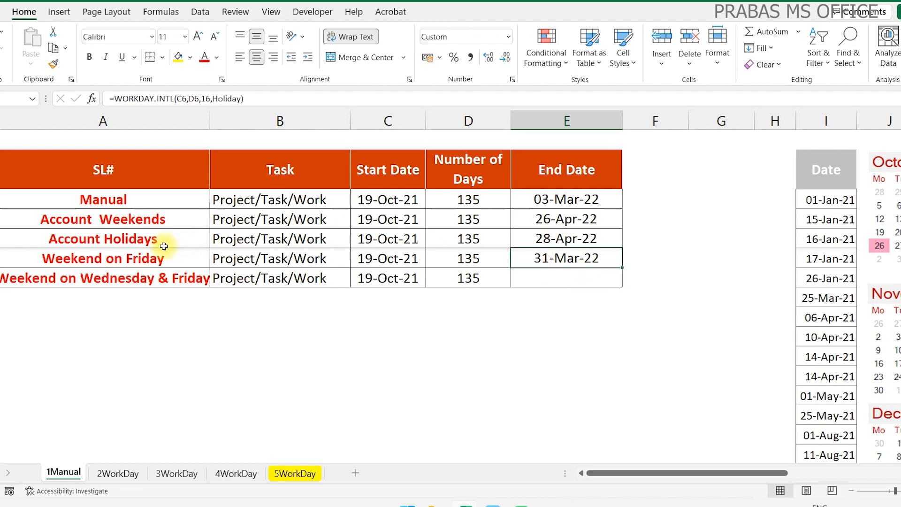
click(146, 259)
click(542, 258)
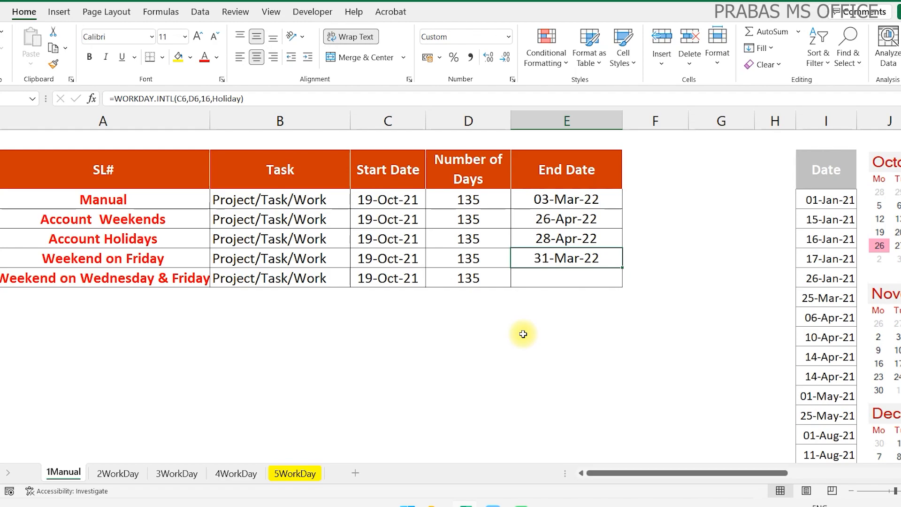
Begin a WORKDAY.INTL formula in E7 for the Weekend on Wednesday & Friday row, with C7 as the start date and D7 as the days.
click(566, 280)
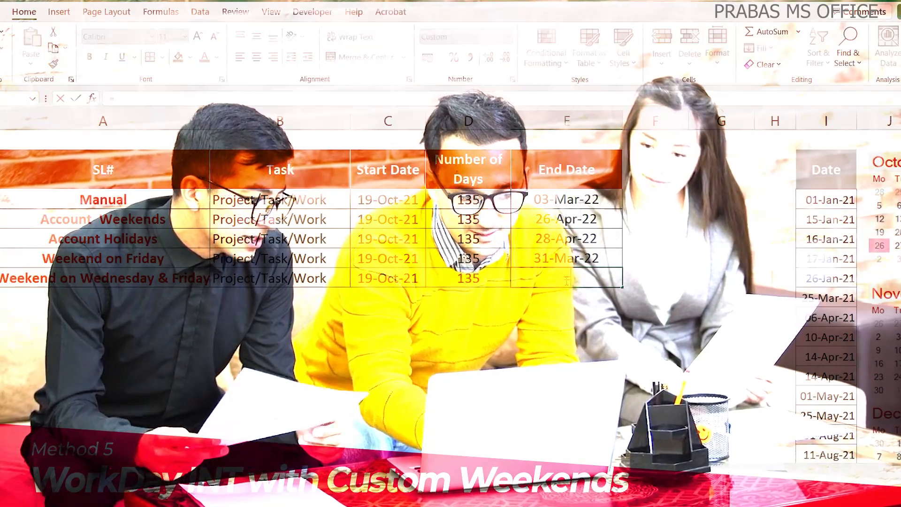
text(=work)
key(Down)
key(Tab)
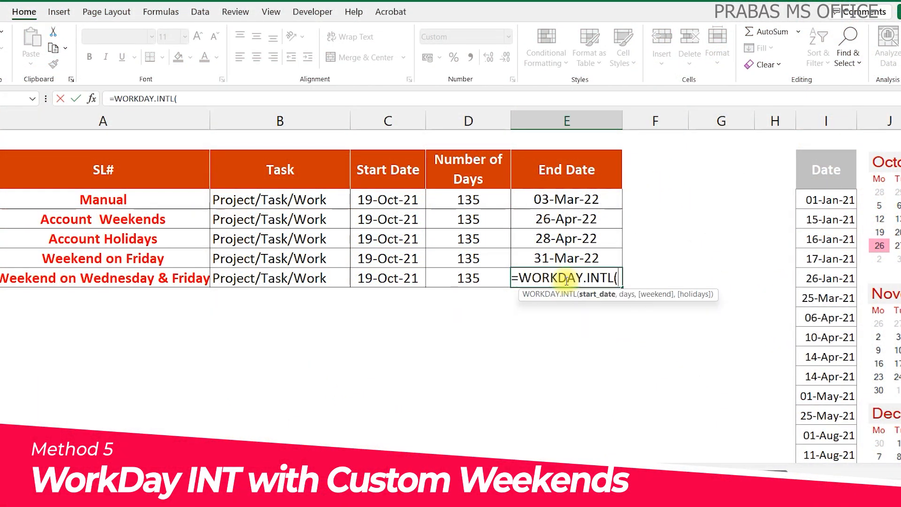
click(368, 283)
text(,)
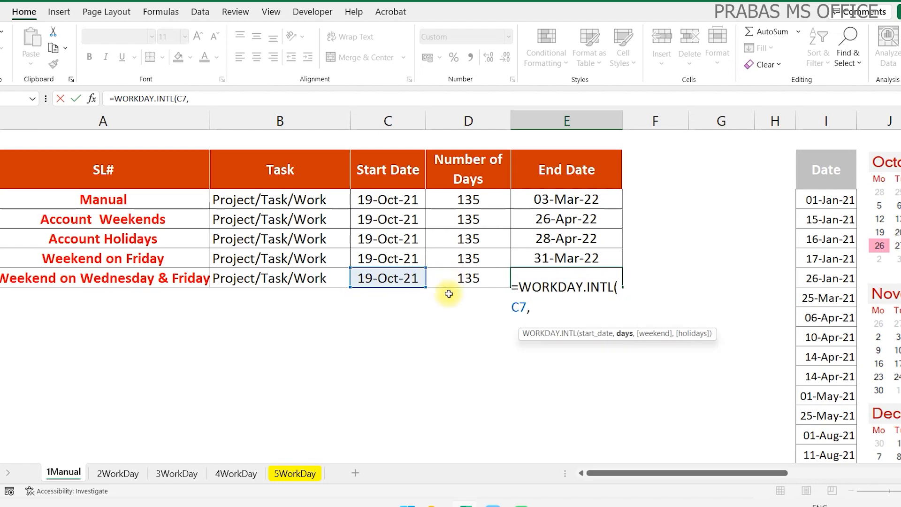
click(455, 272)
text(,)
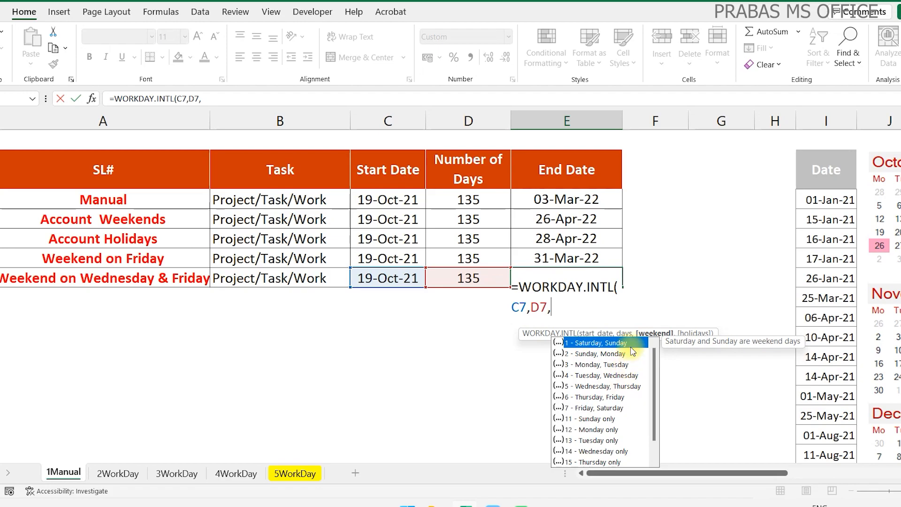
Enter the custom string "0000000" as the weekend argument of the E7 formula.
drag(654, 374, 655, 408)
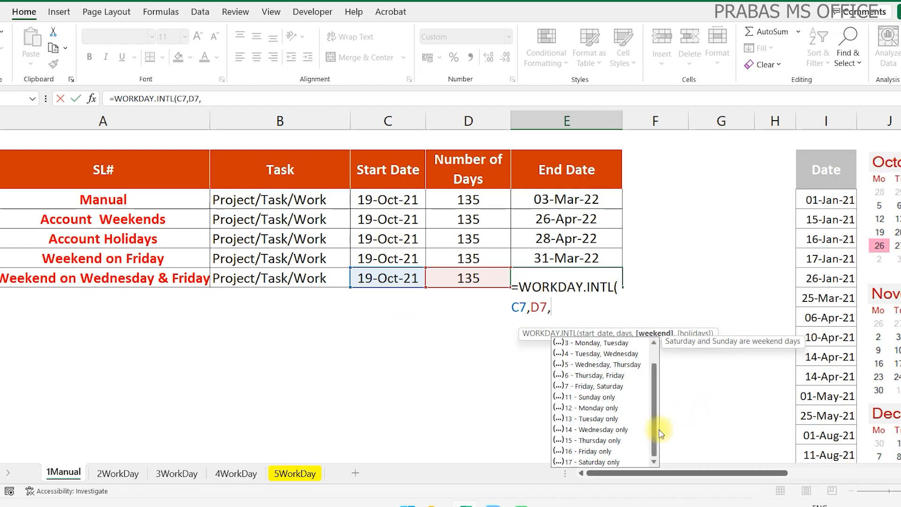
mouse_move(655, 425)
mouse_down()
mouse_move(654, 402)
mouse_move(653, 431)
mouse_up()
text(")
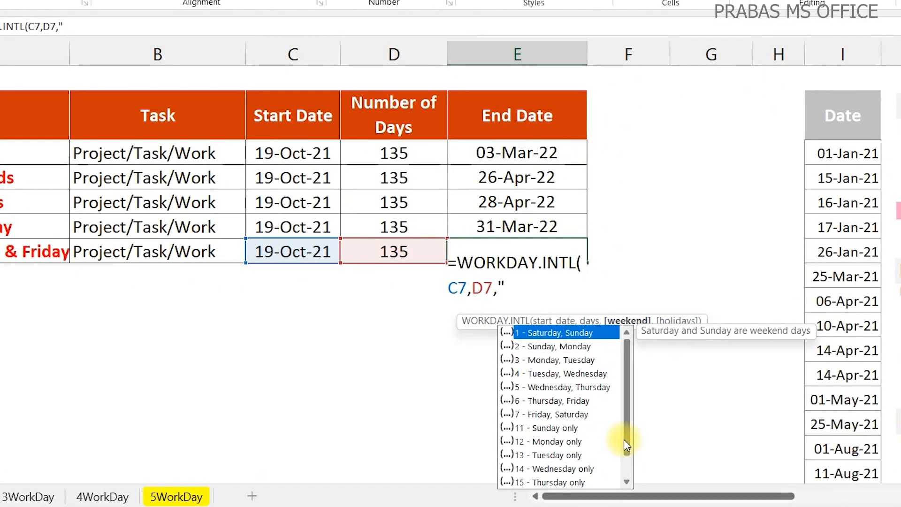
text(0000000)
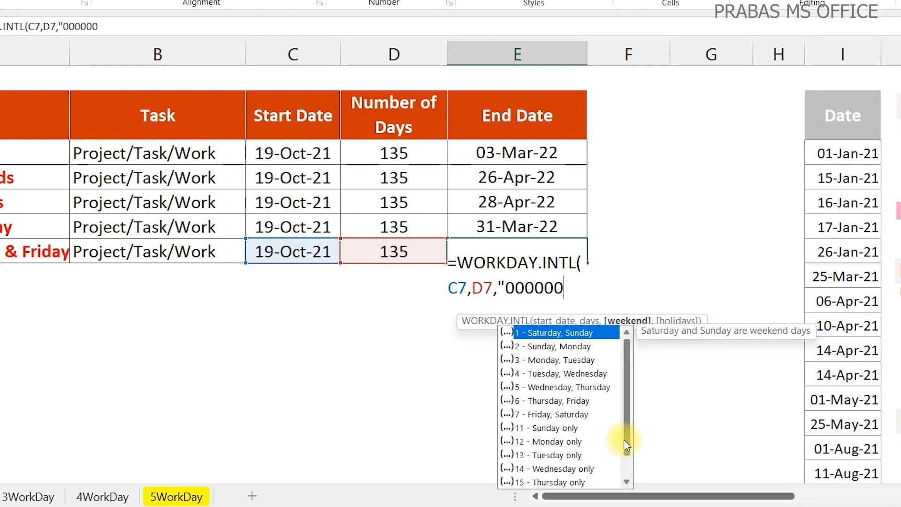
text(",)
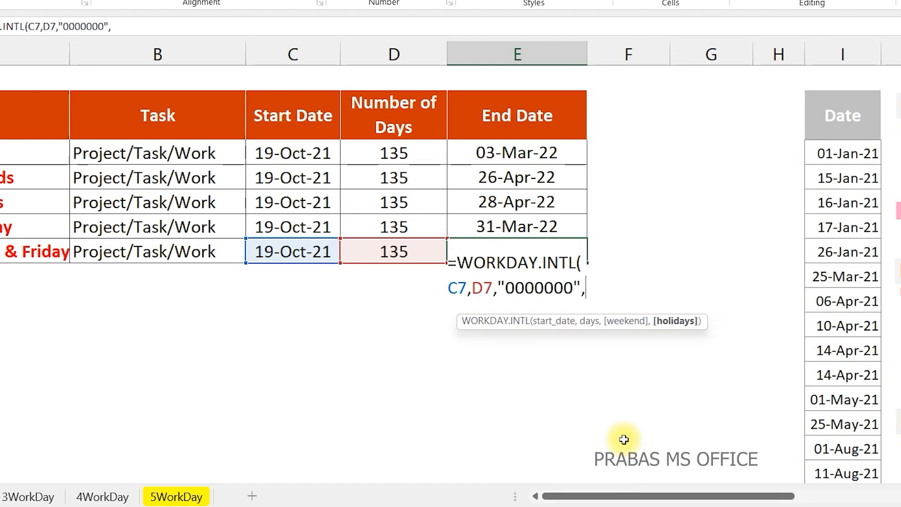
Add the Holiday date list in column I as the holidays argument and complete =WORKDAY.INTL(C7,D7,"0000000",Holiday).
click(875, 149)
key(ctrl+shift+Down)
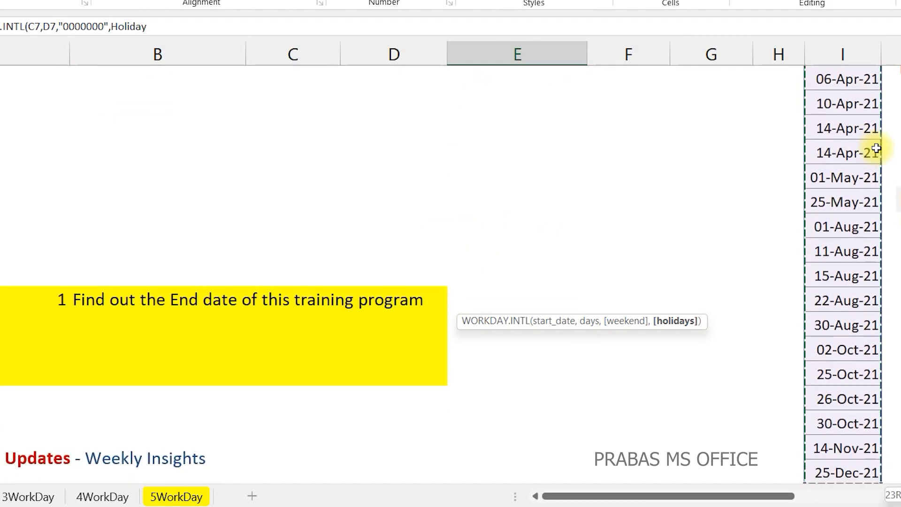
text())
key(Return)
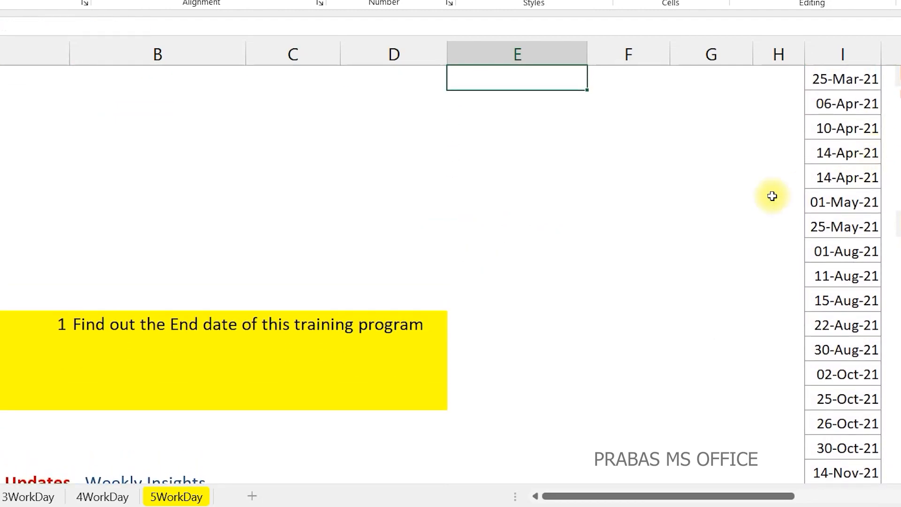
Edit the E7 formula to mark Wednesday as a weekend day by changing the weekend string to "0010000".
scroll(657, 225, up, 3)
double_click(560, 255)
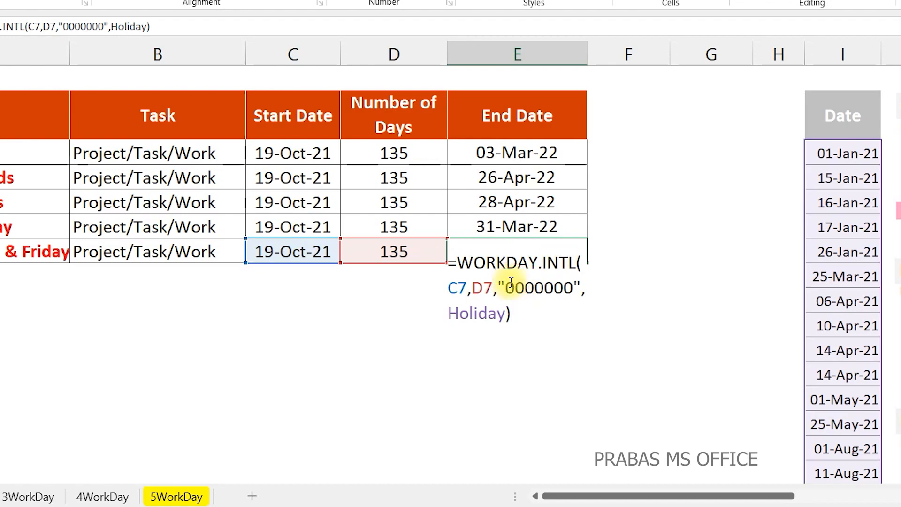
drag(507, 284, 575, 285)
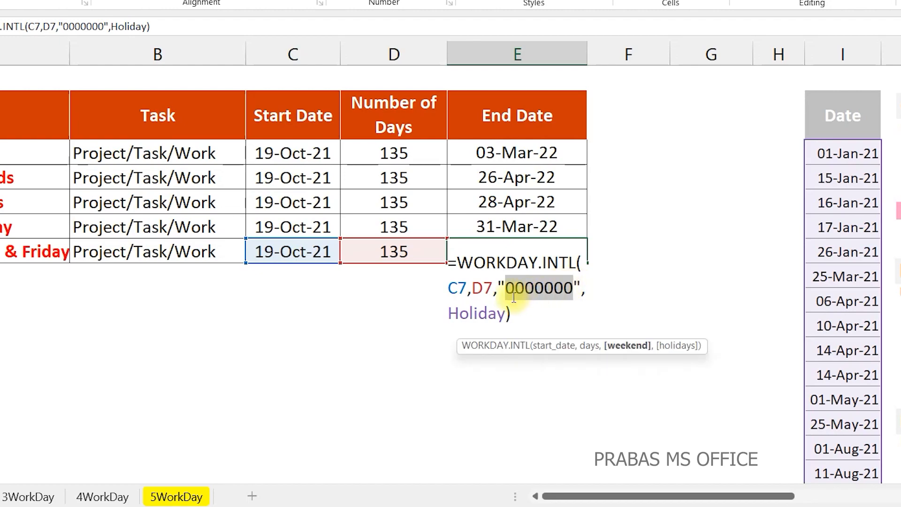
click(505, 286)
key(Right)
key(Right)
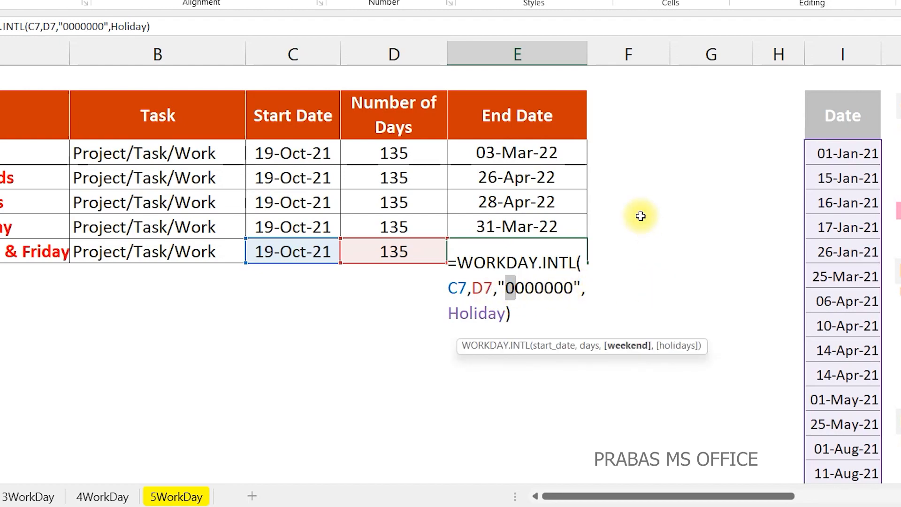
key(shift+Right)
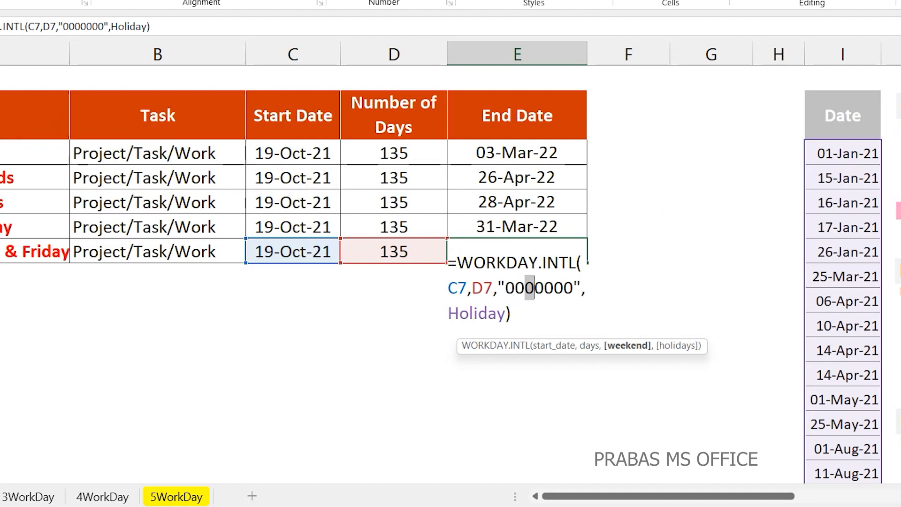
text(1)
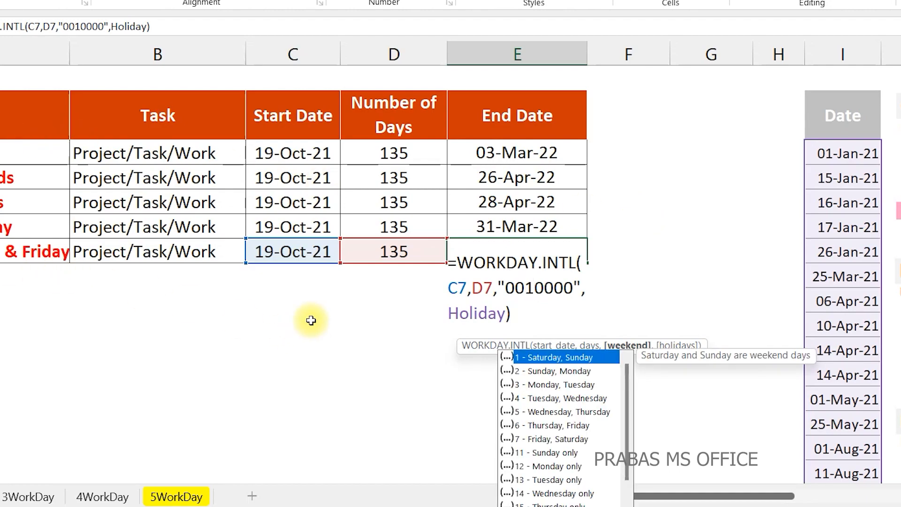
Mark Friday as a weekend day too by changing the weekend string in the E7 formula to "0010100".
click(539, 289)
key(shift+Right)
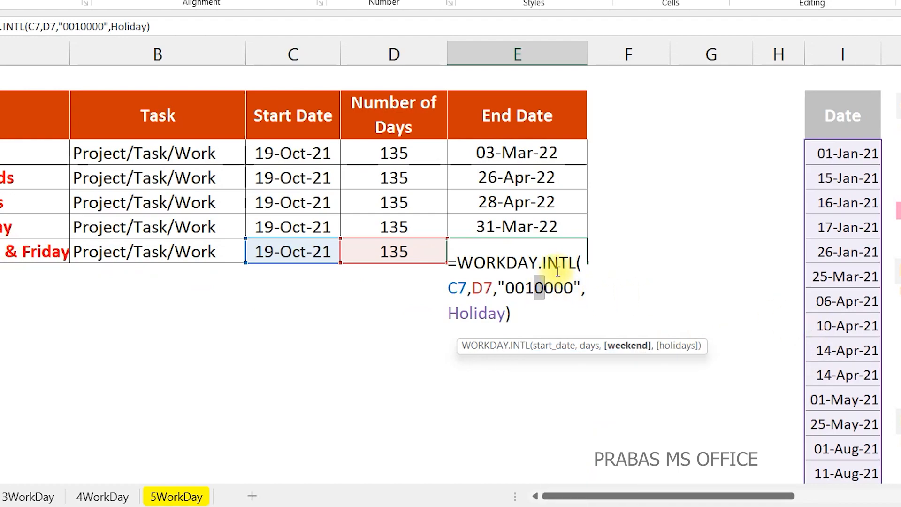
key(Right)
key(shift+Right)
text(1)
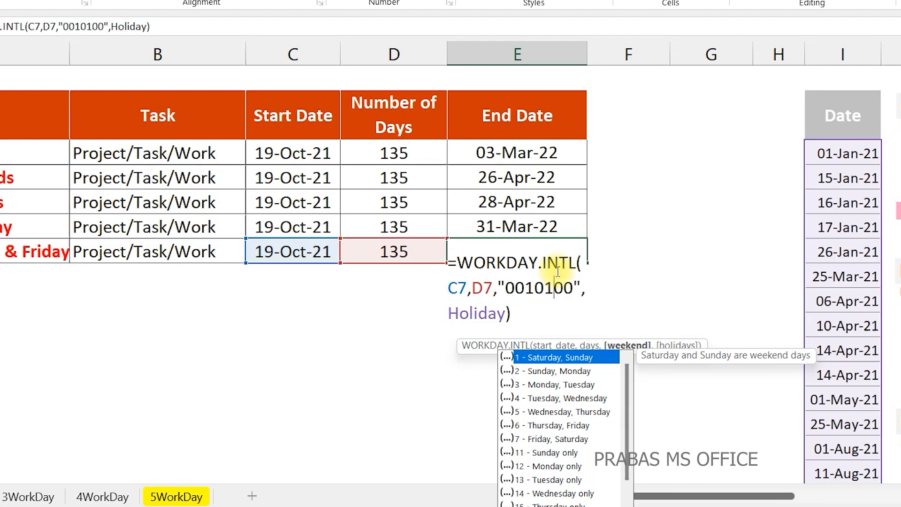
click(484, 289)
drag(505, 287, 569, 287)
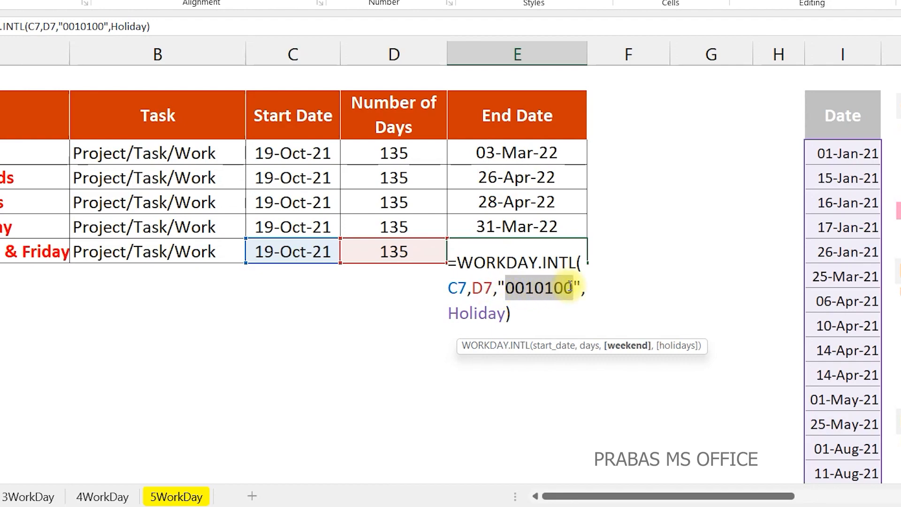
click(569, 287)
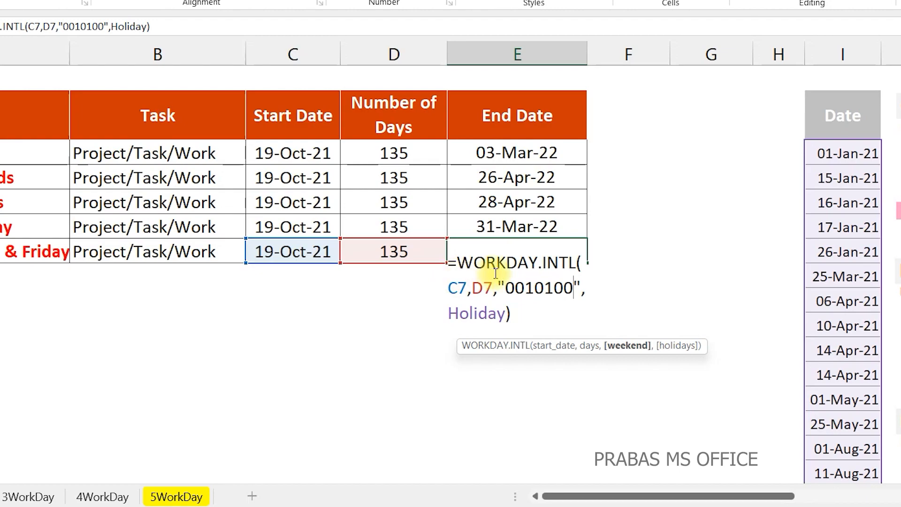
Commit the E7 formula with weekend string "0010100", and compare the end dates in E3:E7 with their row labels in column A.
key(Return)
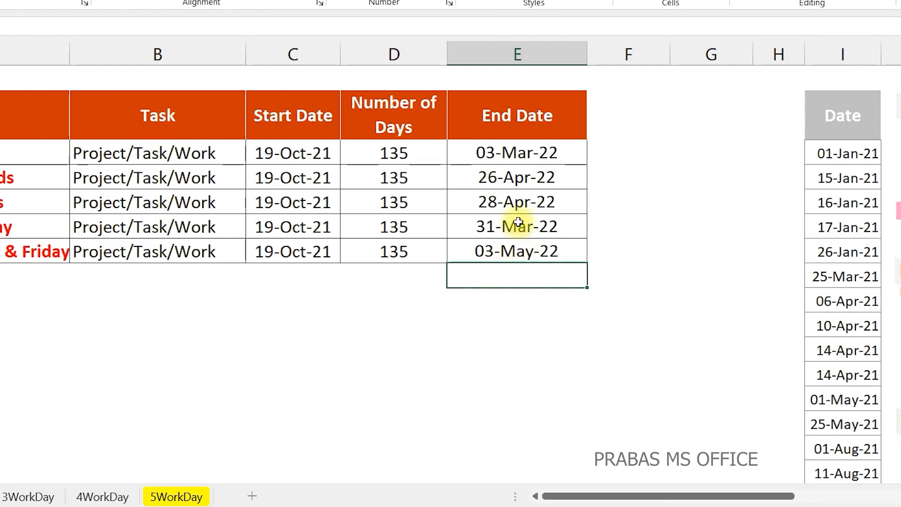
drag(509, 151, 507, 247)
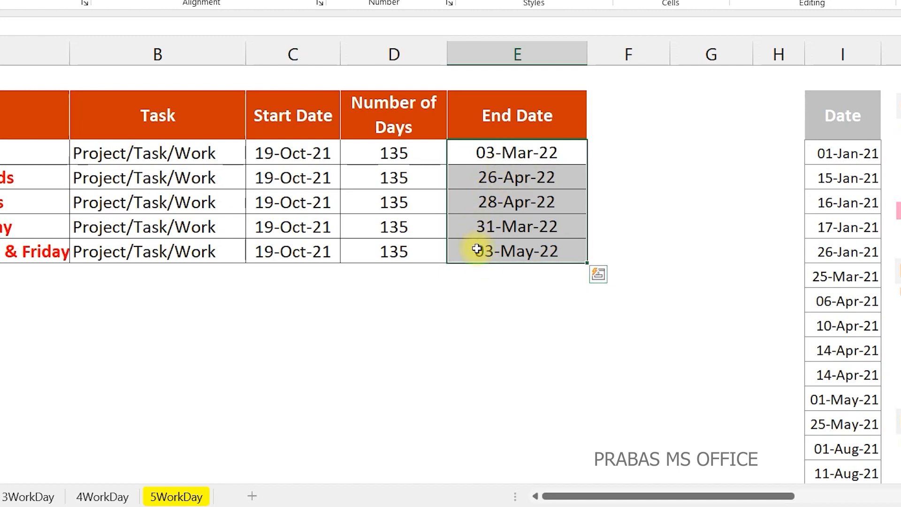
drag(23, 157, 26, 244)
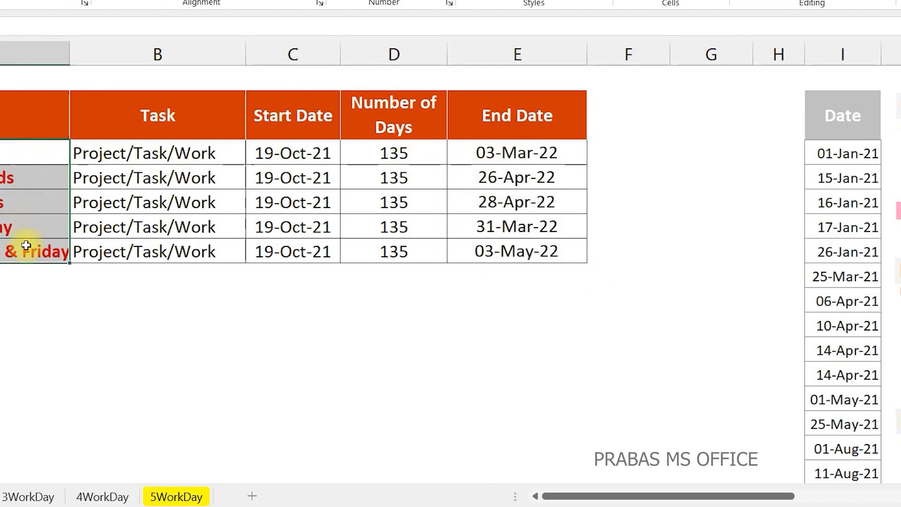
click(62, 183)
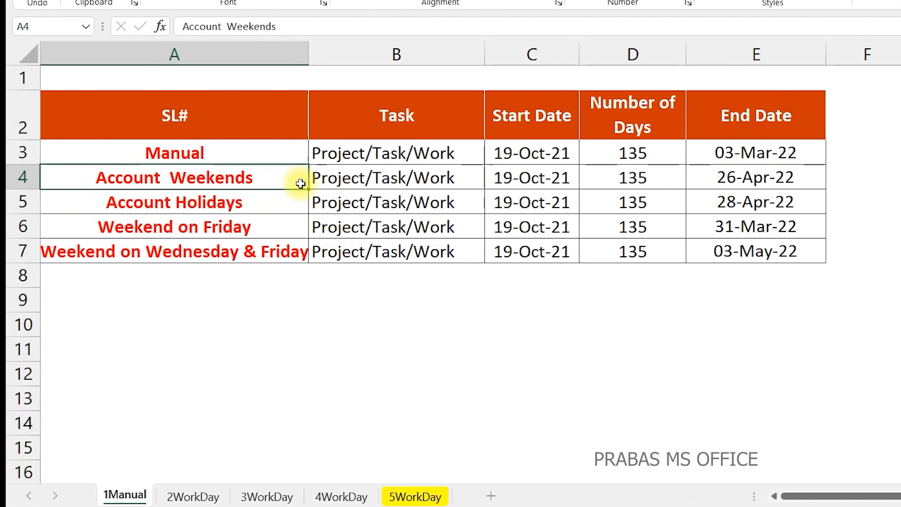
Review the WORKDAY formulas behind the Account Weekends and Account Holidays end dates in E4 and E5, leaving them unedited.
click(703, 174)
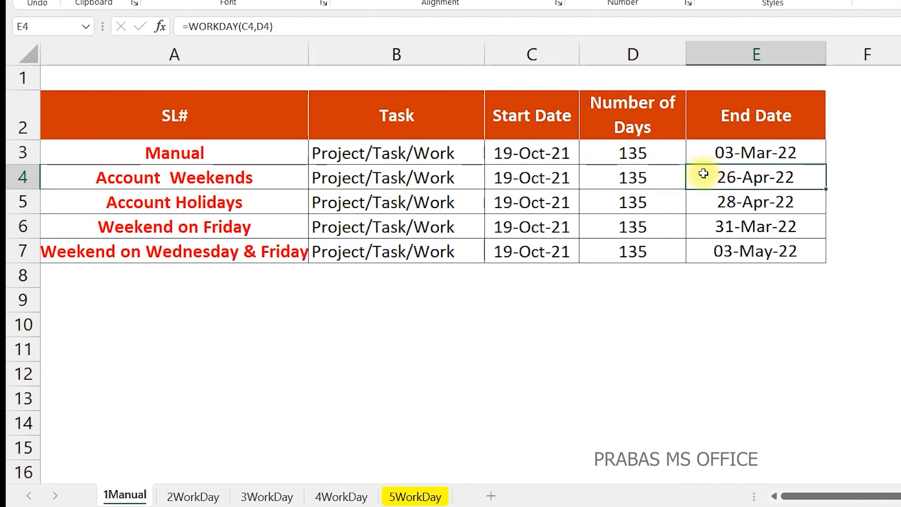
double_click(703, 174)
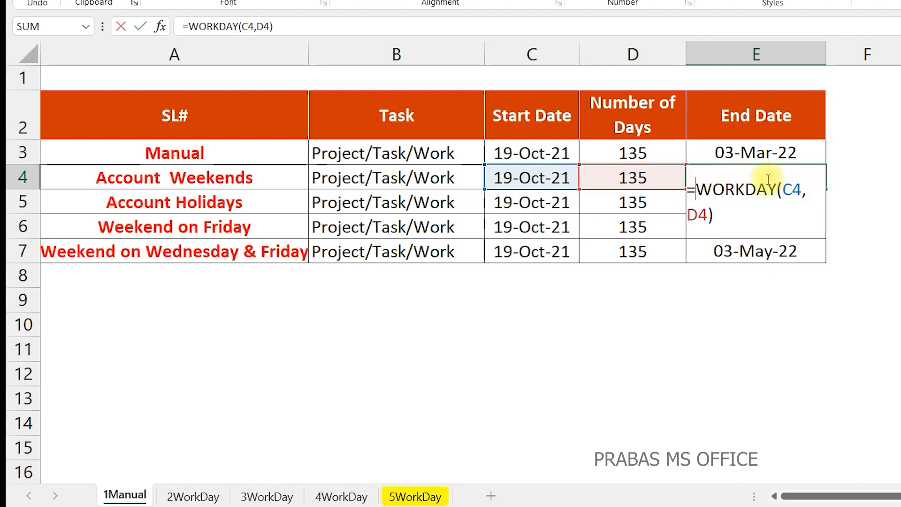
key(ctrl+Return)
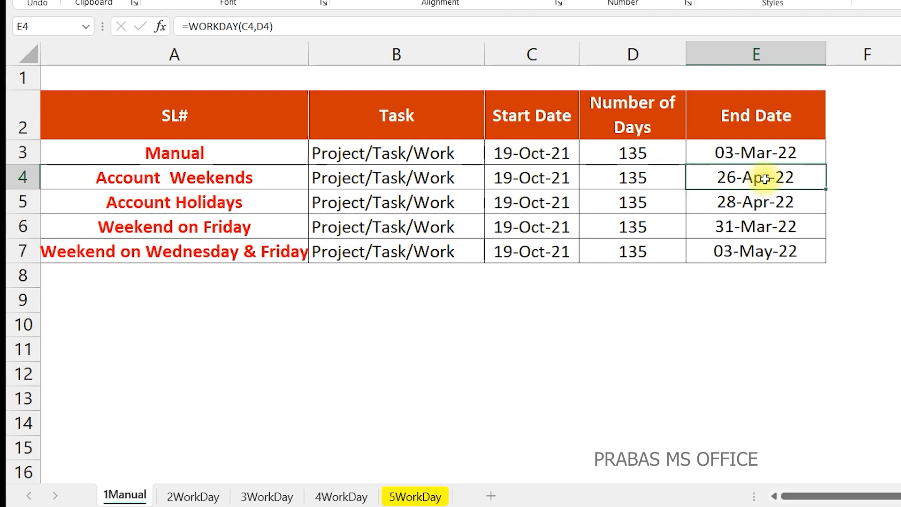
click(773, 201)
double_click(773, 202)
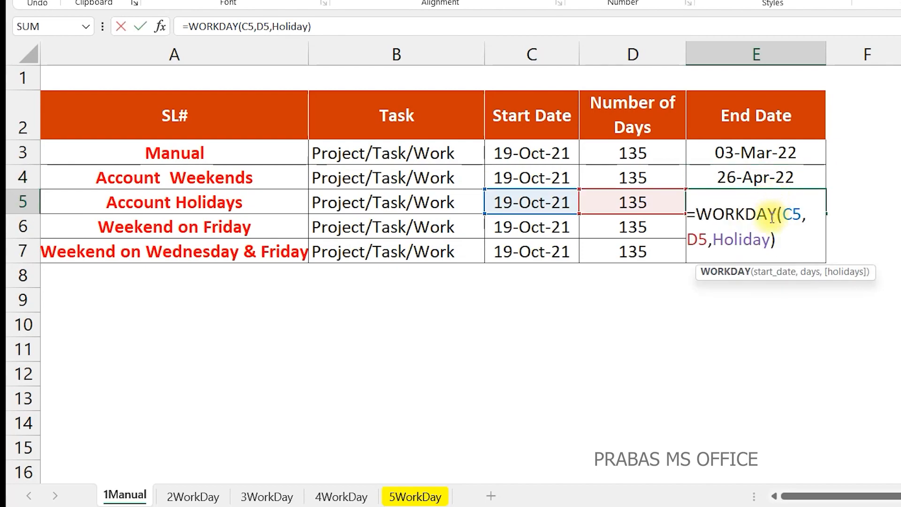
double_click(766, 233)
key(Escape)
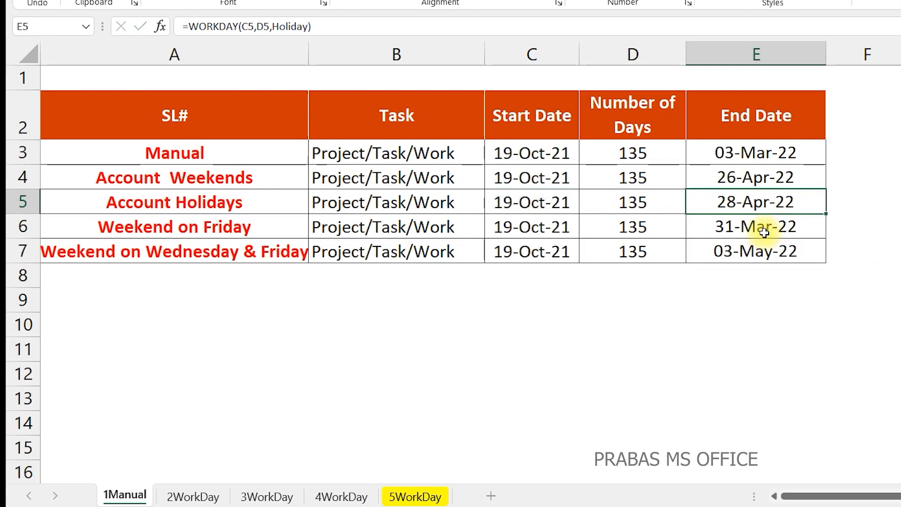
Inspect the arguments of the WORKDAY.INTL formula in E6 for the Weekend on Friday row.
double_click(766, 233)
key(Escape)
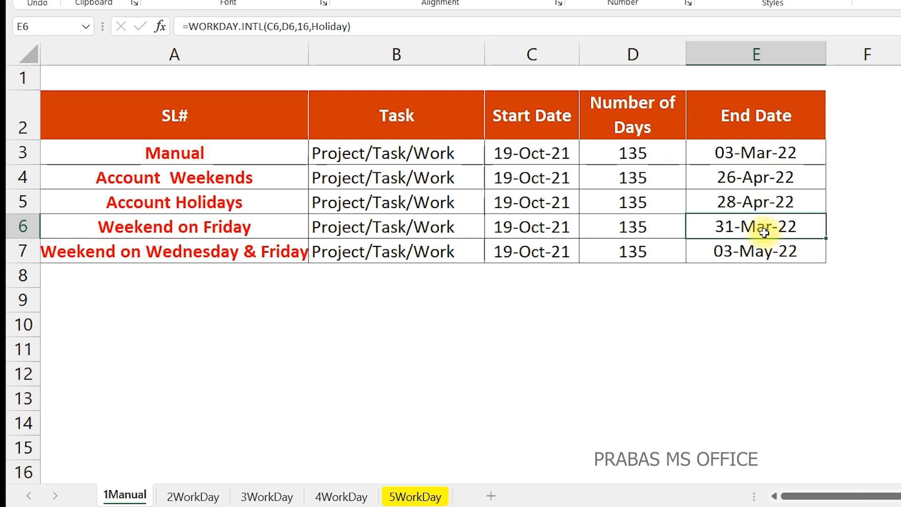
double_click(765, 233)
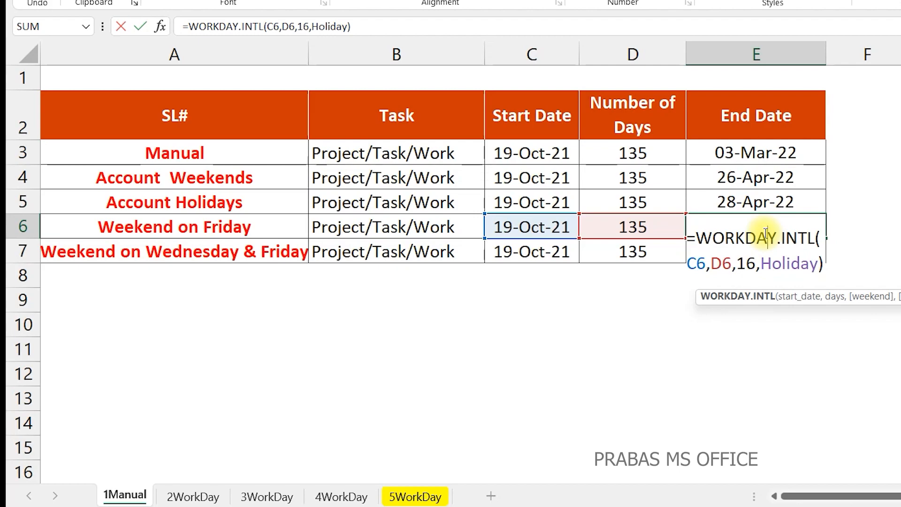
key(Escape)
double_click(766, 234)
key(Return)
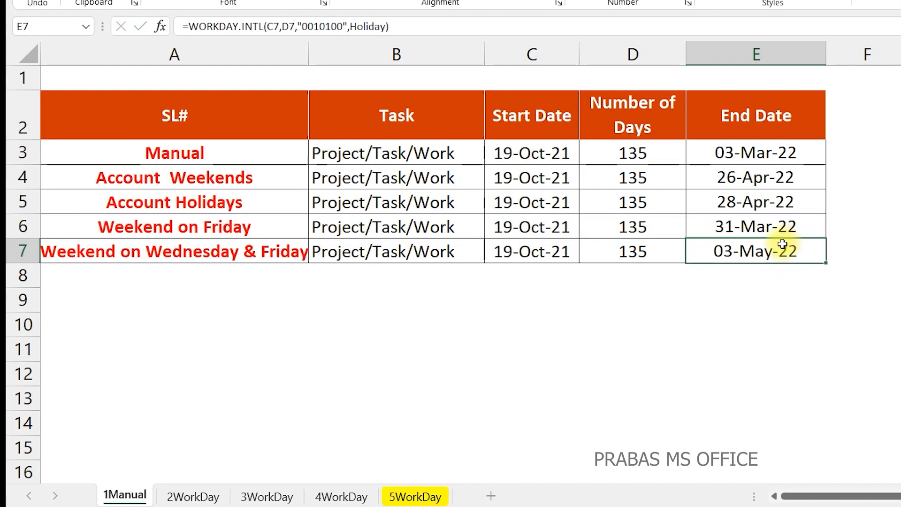
Examine the custom weekend string in the E7 formula for the Wednesday and Friday weekend row, leaving the formula as it is.
double_click(782, 245)
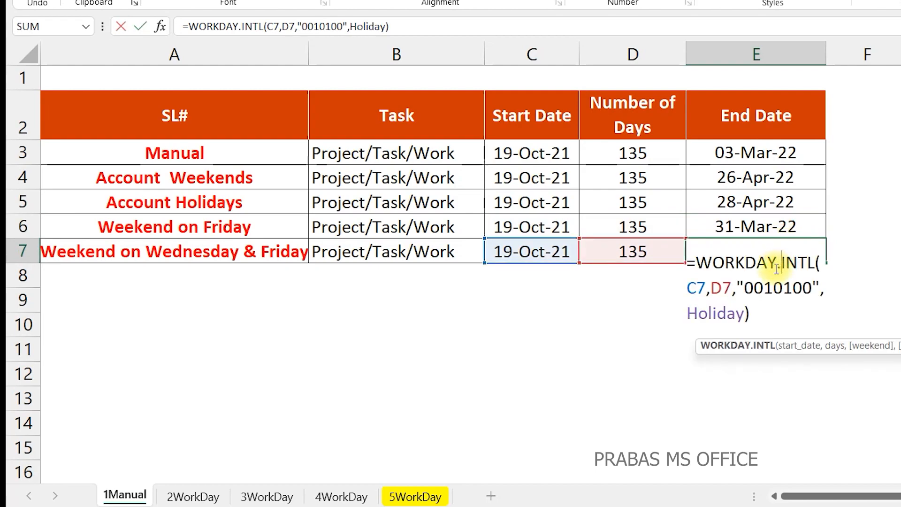
drag(745, 288, 833, 291)
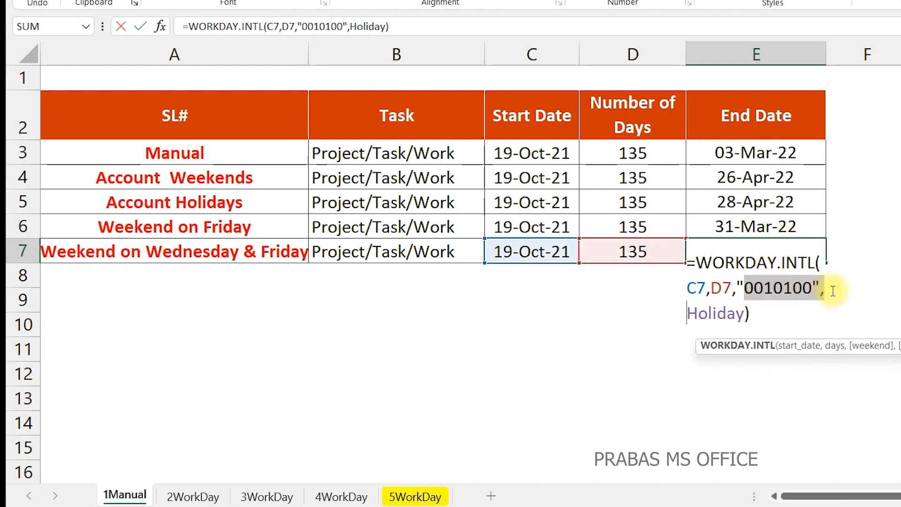
key(Escape)
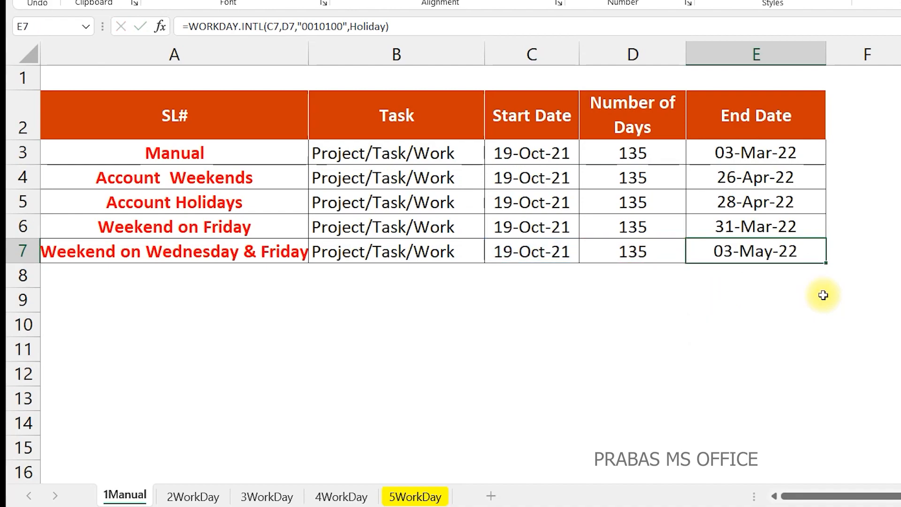